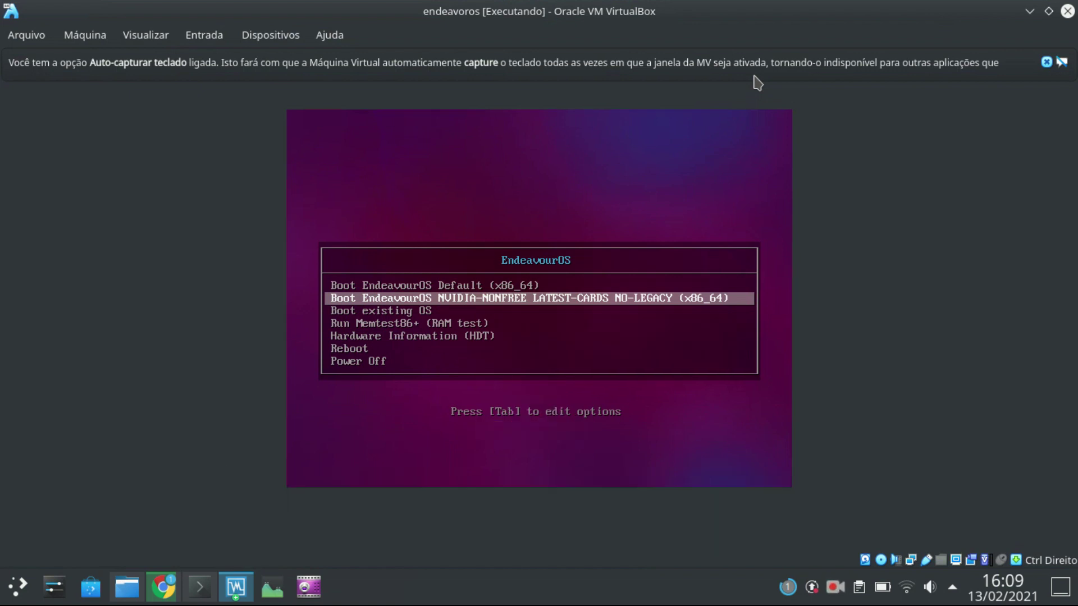
Boot the virtual machine into the live medium with the Boot EndeavourOS Default (x86_64) entry
key("Down")
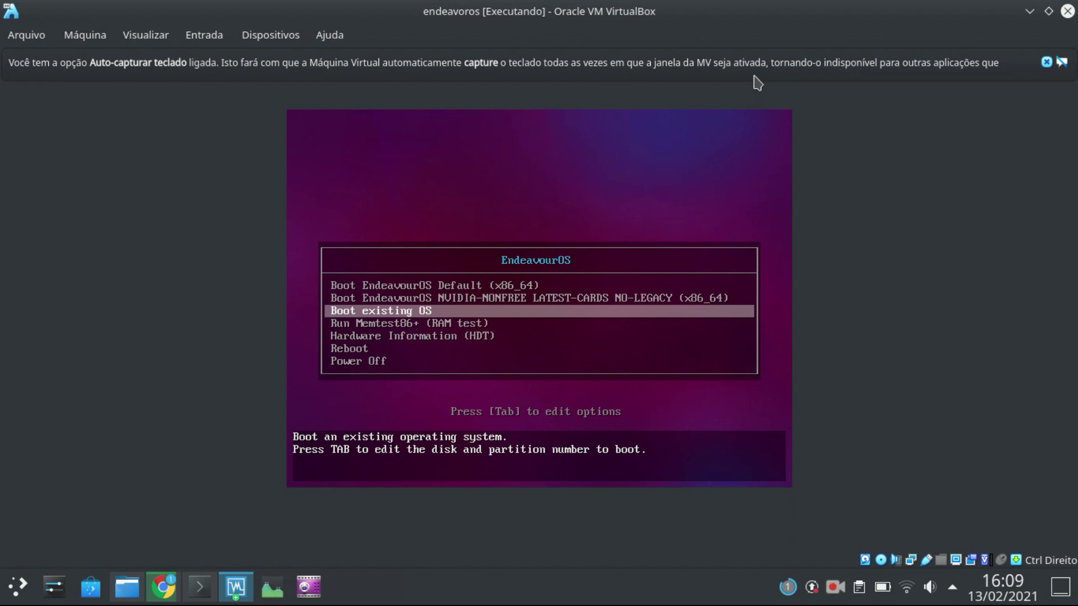
key("Up")
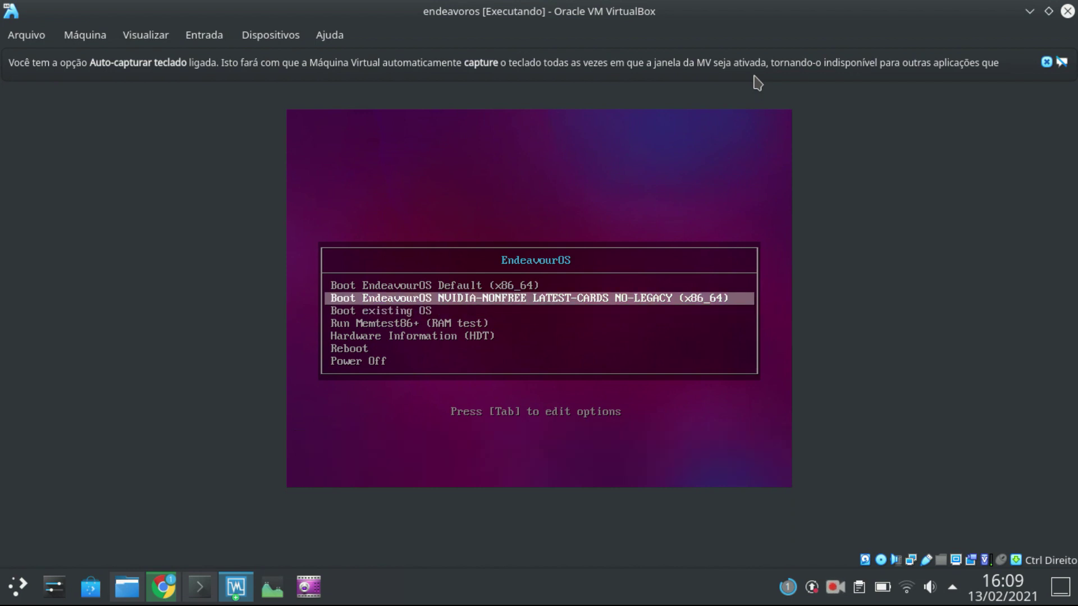
key("Up")
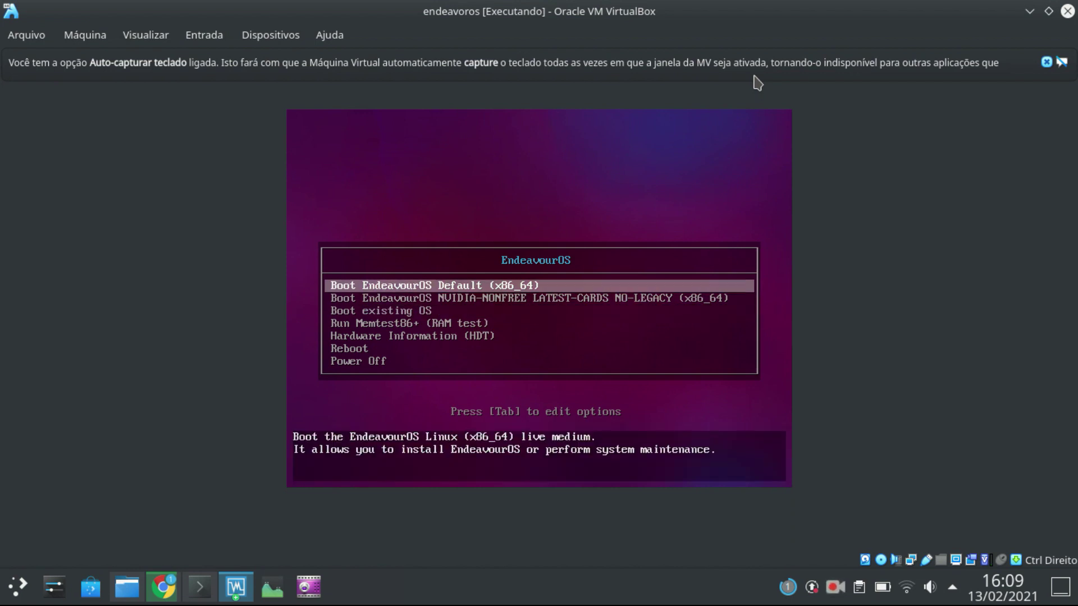
key("Return")
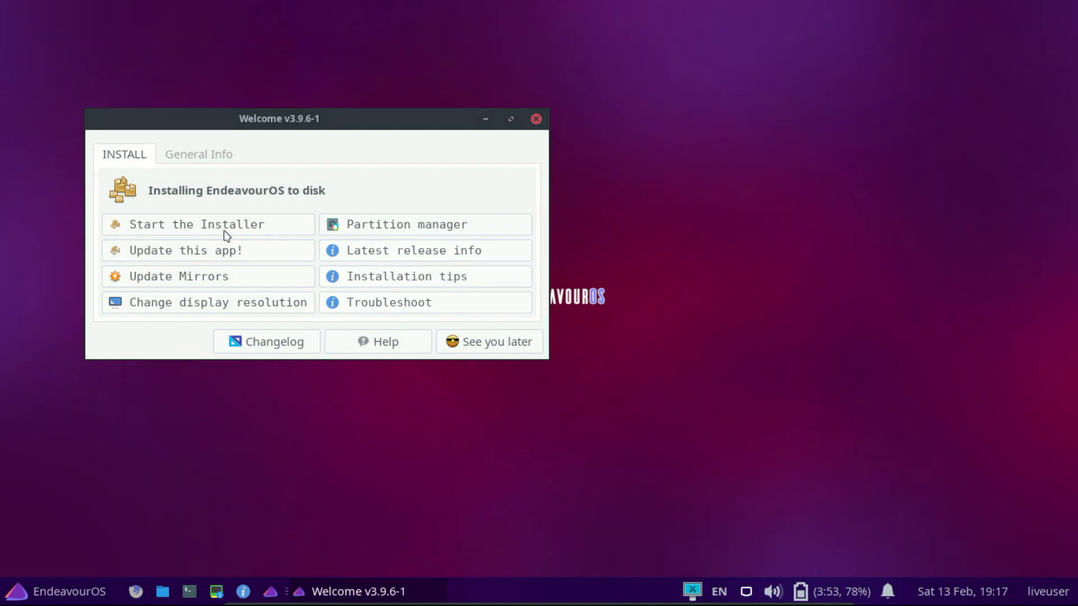
Start the EndeavourOS installer with the online method, view its welcome page and cancel the installation
left_click(195, 223)
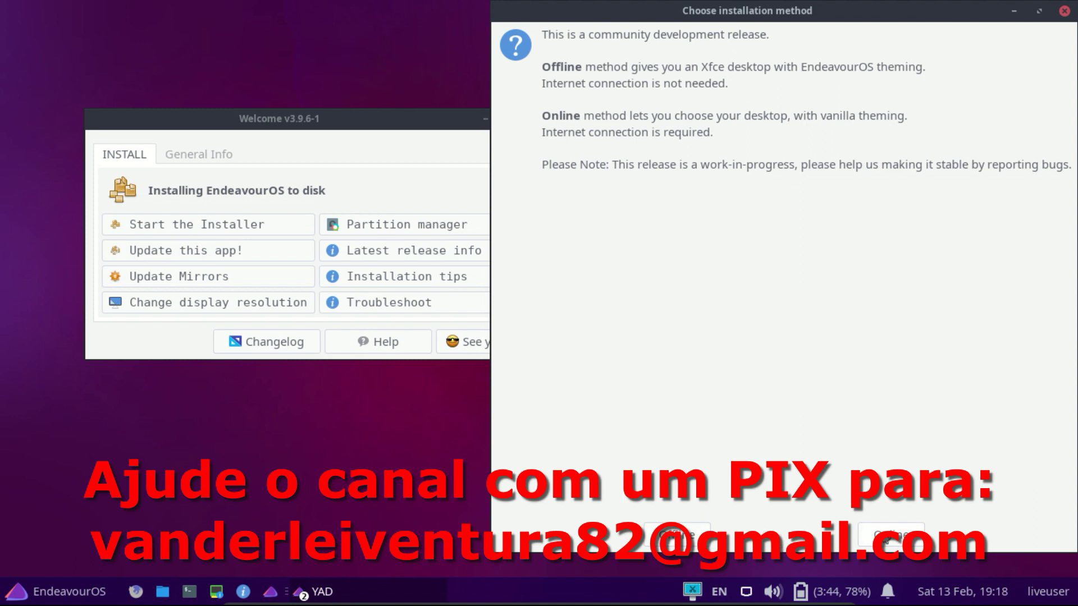
left_click(885, 540)
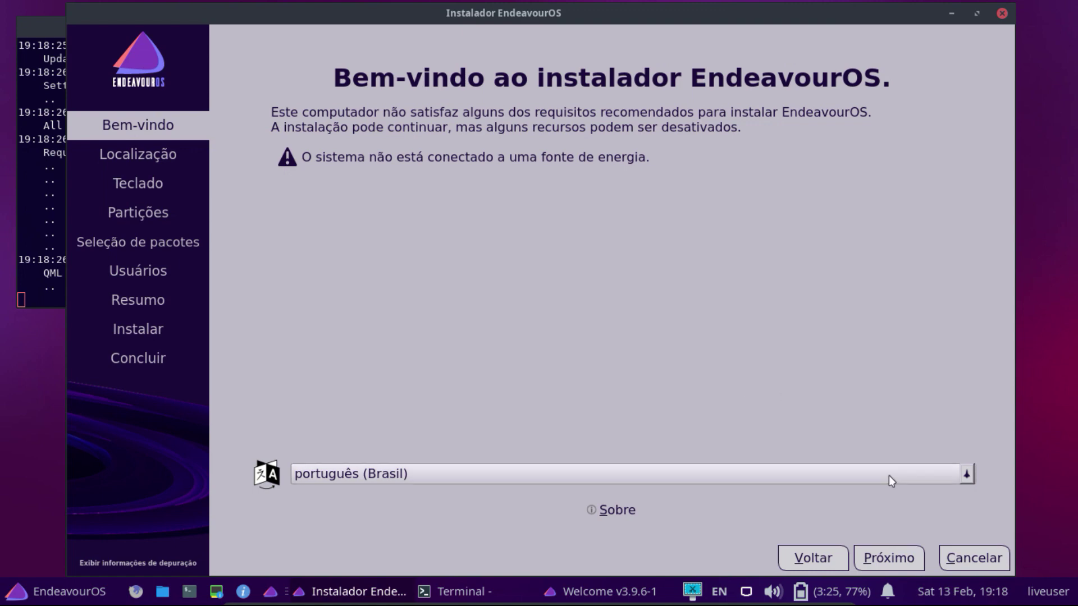
left_click(979, 552)
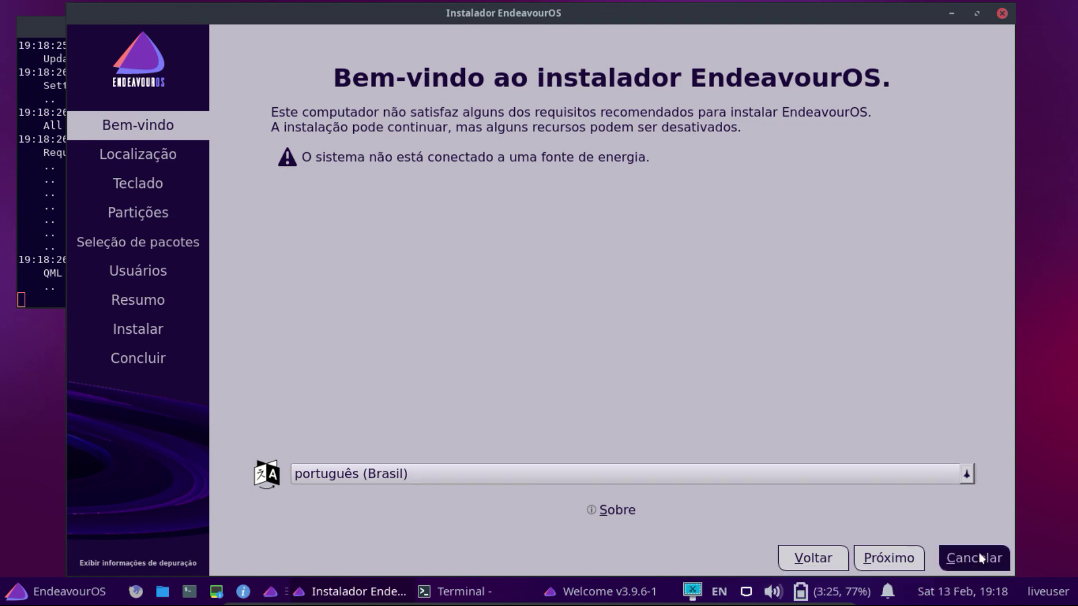
left_click(618, 305)
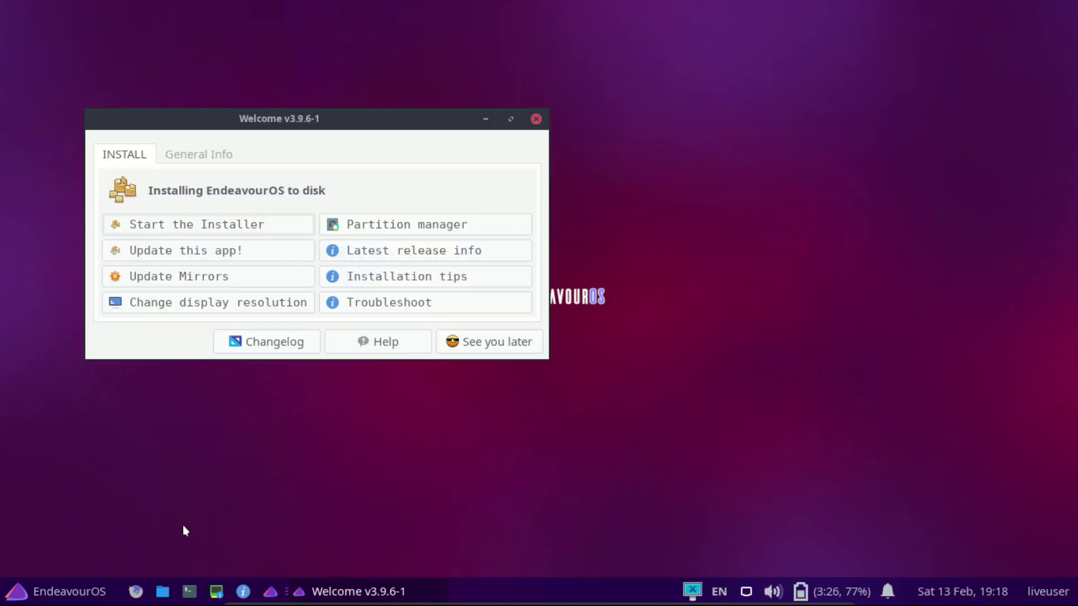
View the General Info links in the Welcome window and close the window
left_click(201, 158)
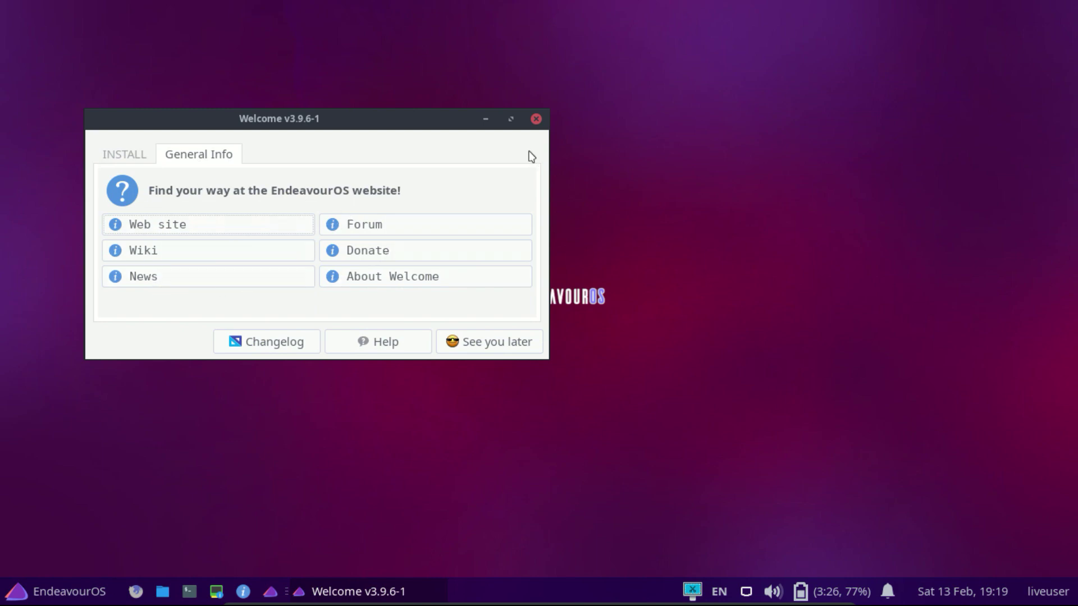
left_click(536, 118)
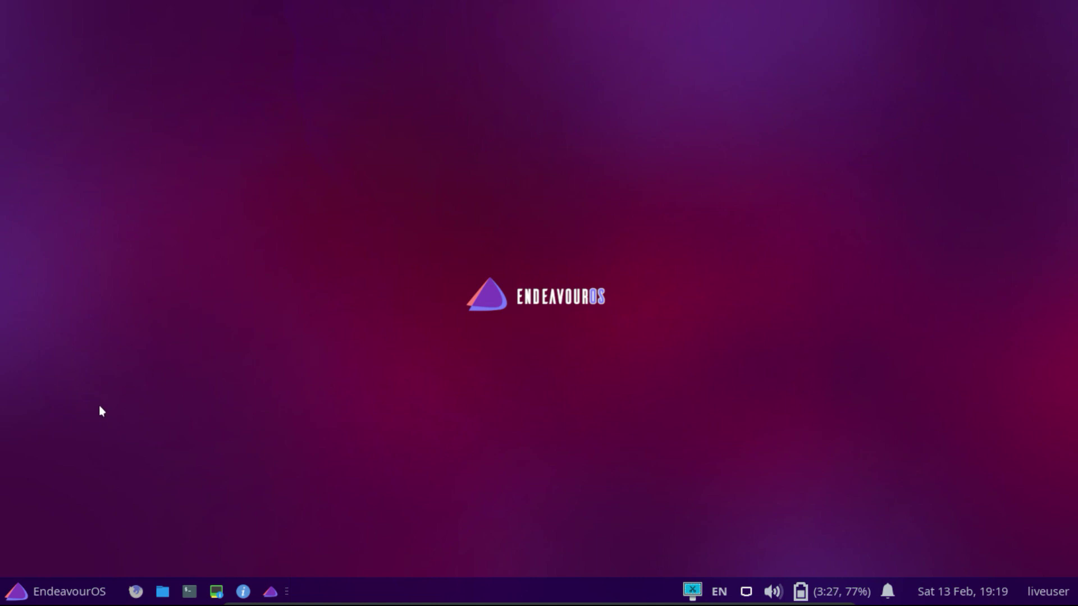
Open a terminal and check the kernel version with uname -a
left_click(27, 599)
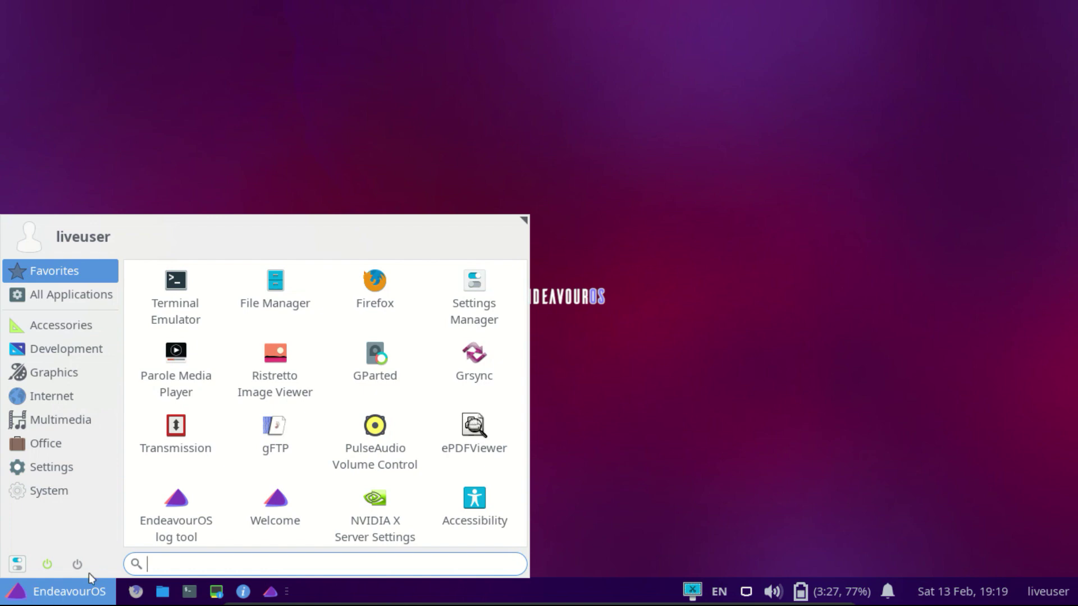
left_click(176, 288)
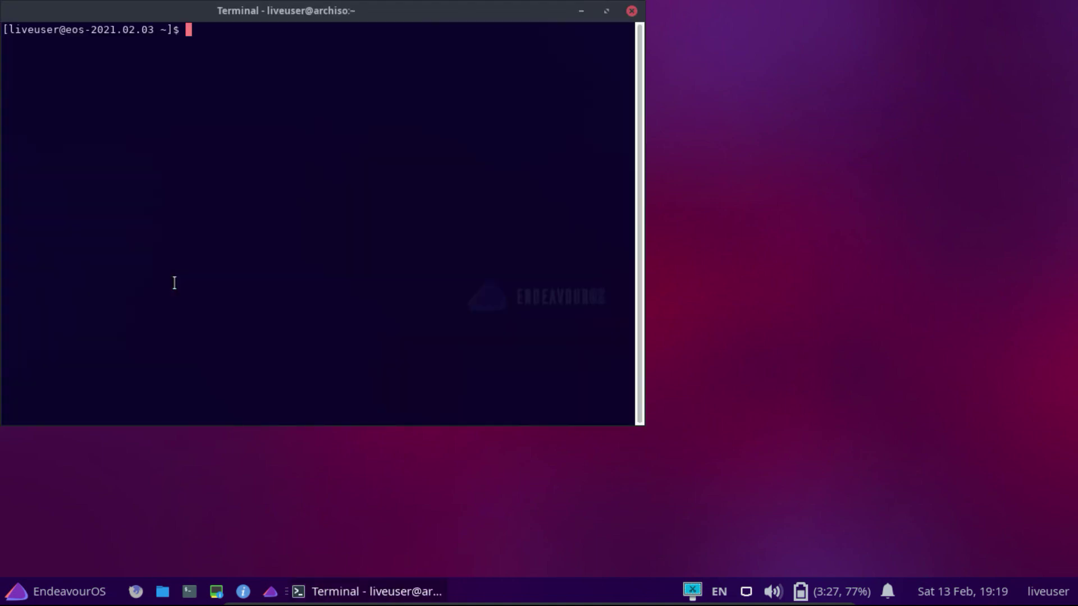
type("uname -a")
key("Return")
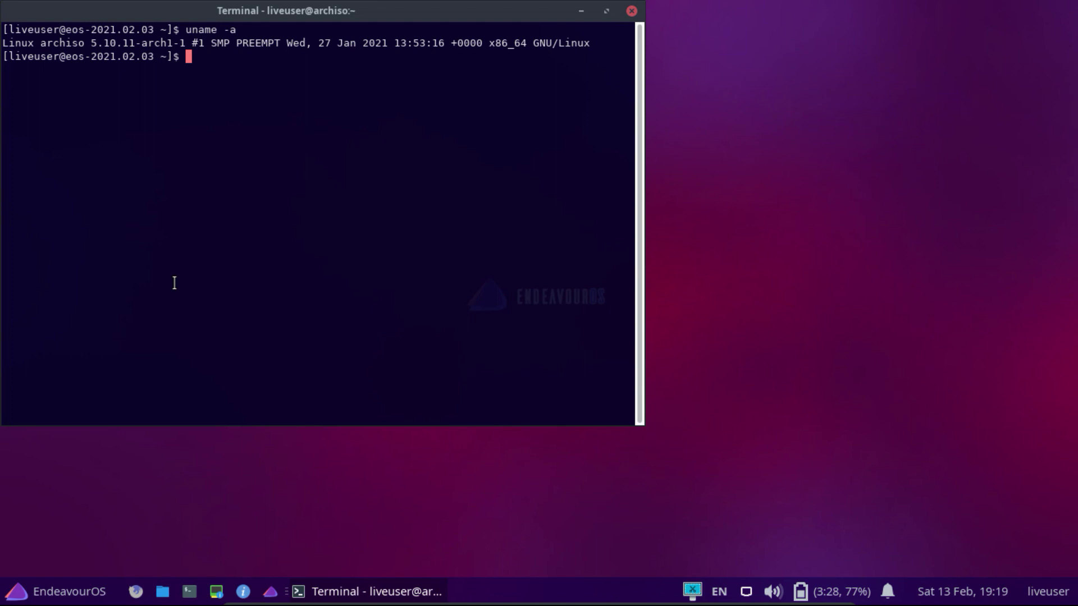
Check the memory usage with free -h and close the terminal
type("free -h")
key("Return")
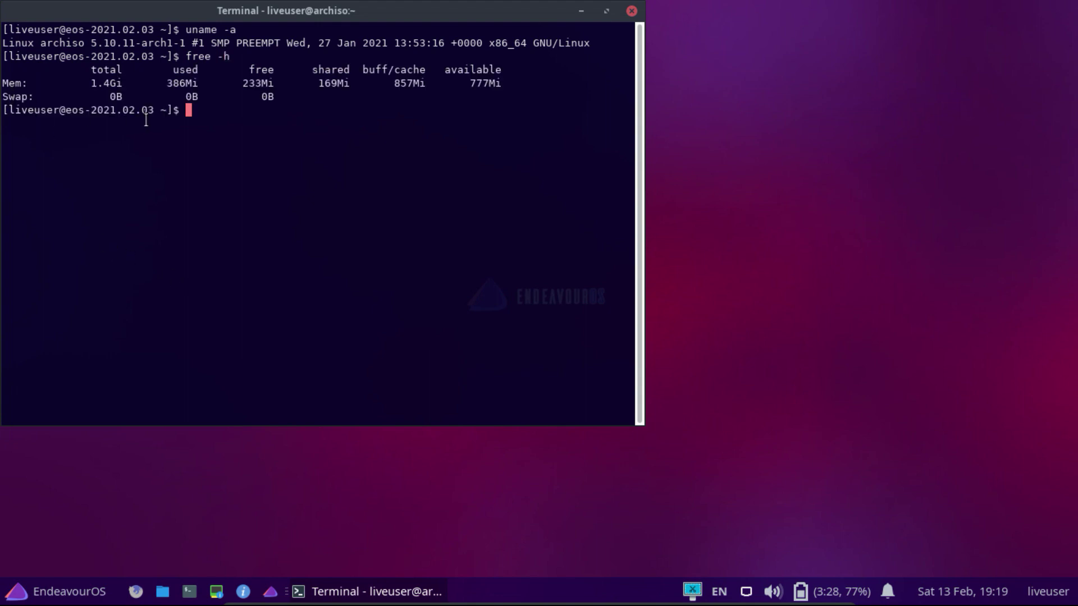
double_click(169, 87)
left_click(631, 11)
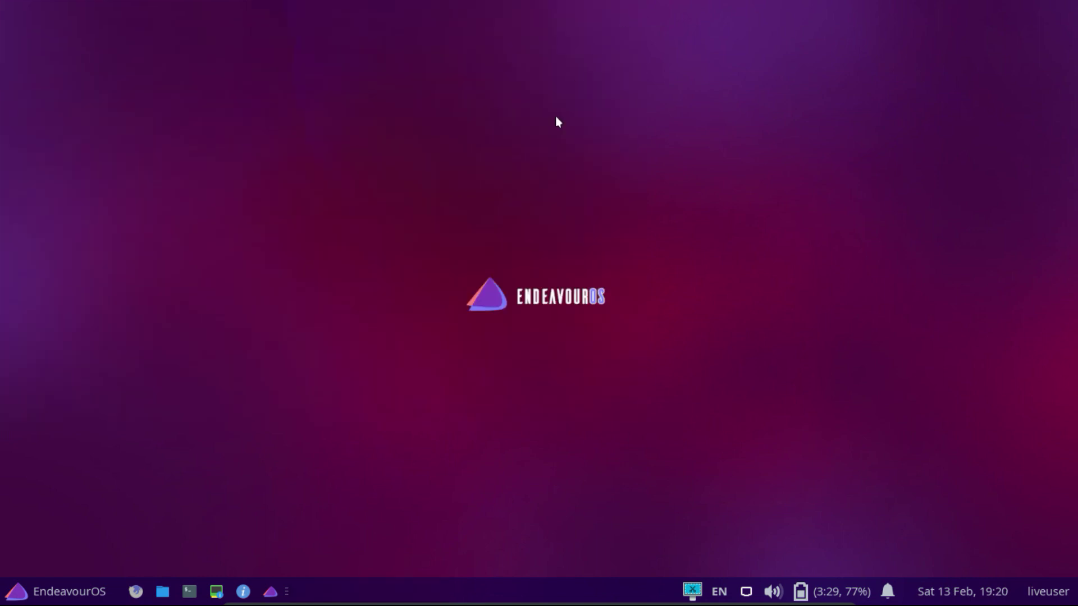
Open the desktop settings, view the available wallpapers and close the dialog
right_click(465, 255)
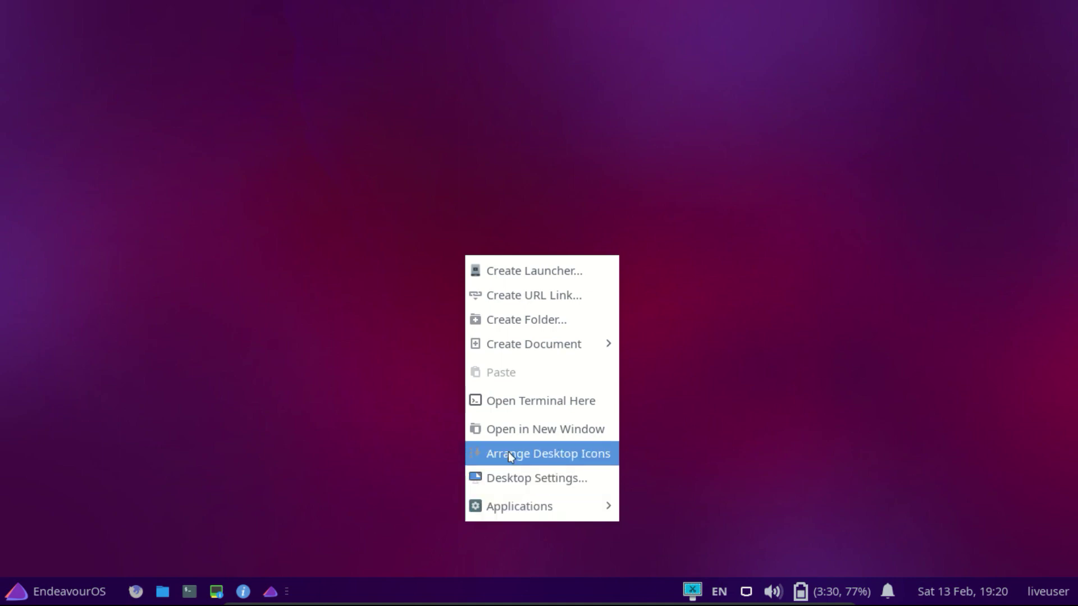
left_click(512, 480)
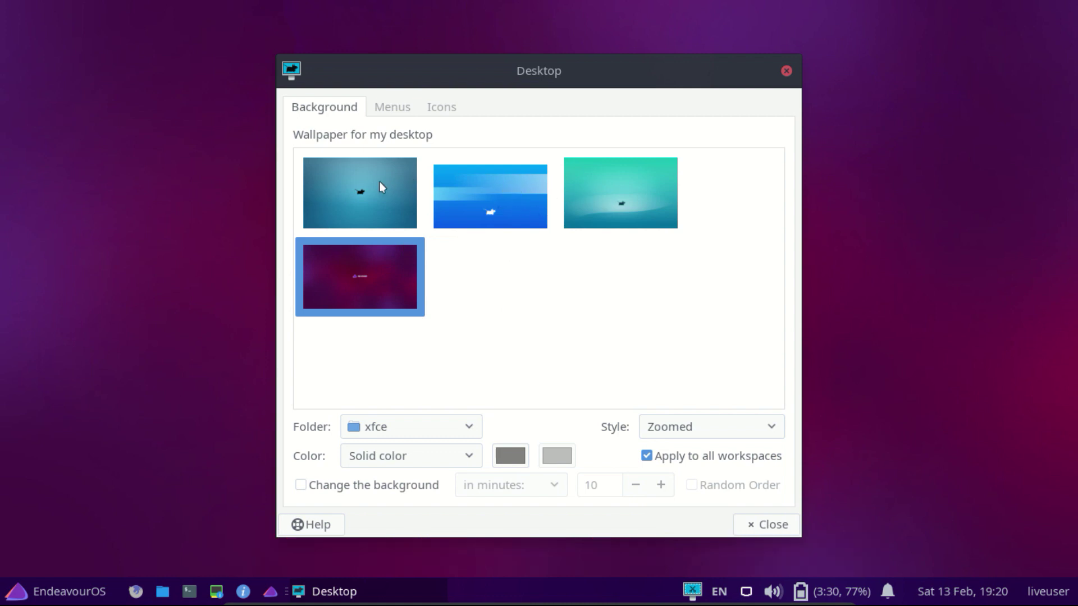
left_click(785, 71)
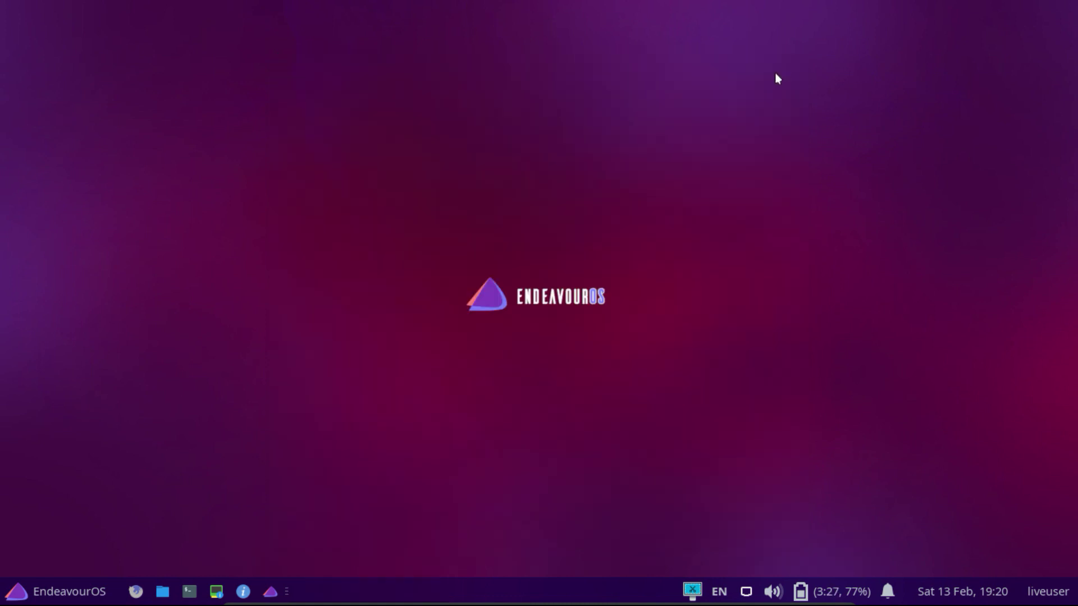
Open Task Manager from the Accessories applications, check CPU and memory usage, and close it
left_click(88, 596)
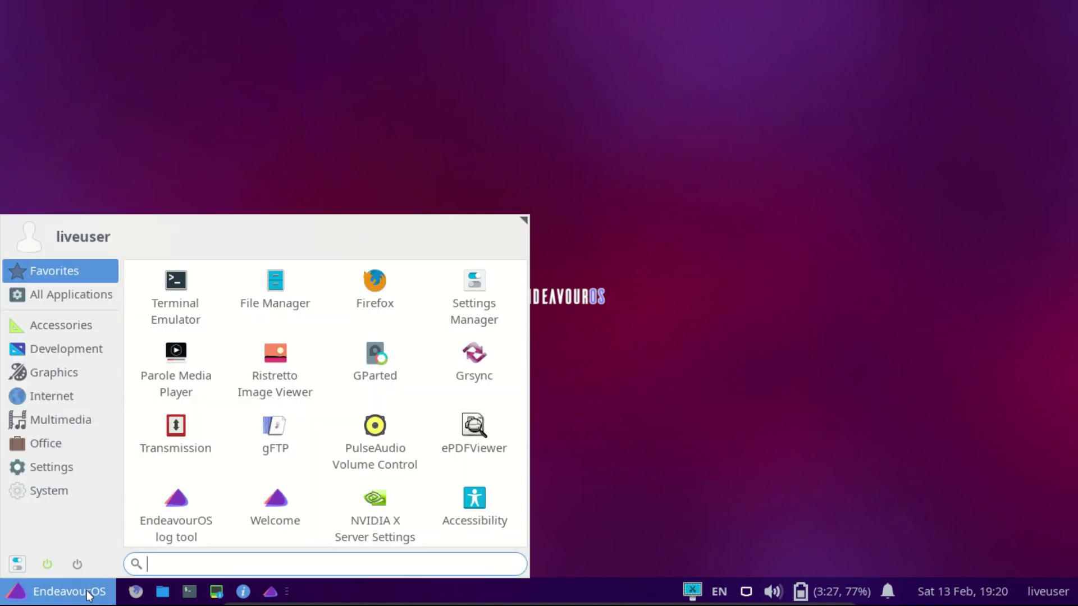
left_click(65, 334)
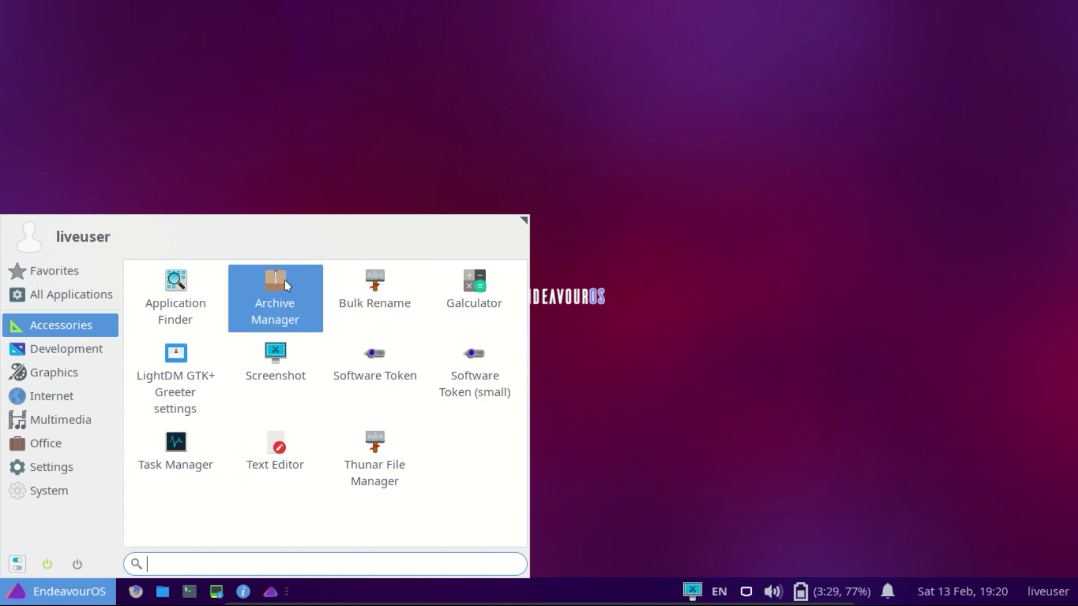
left_click(178, 467)
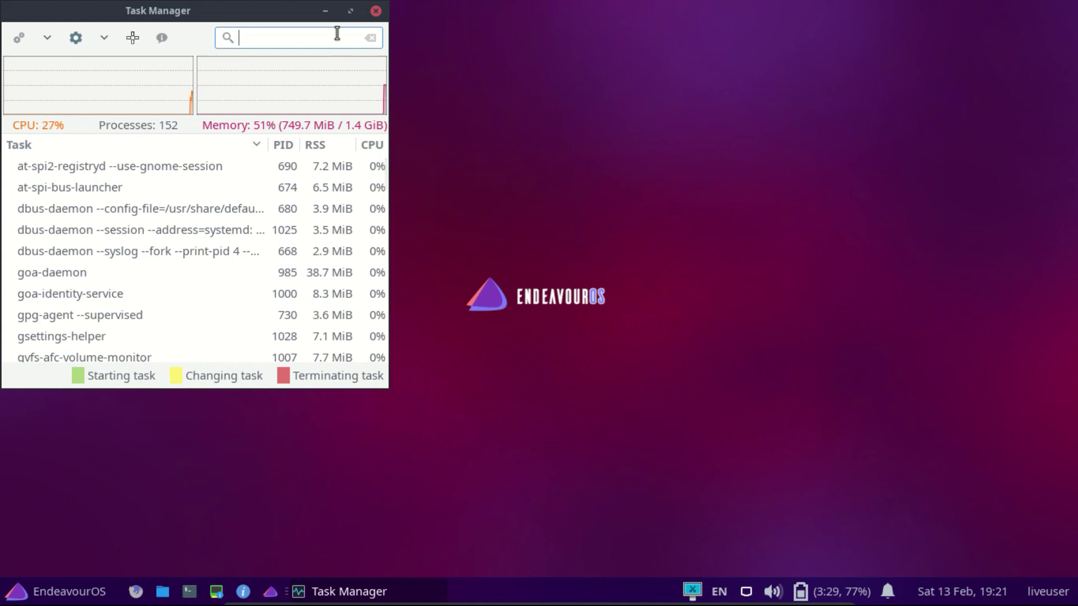
left_click(378, 9)
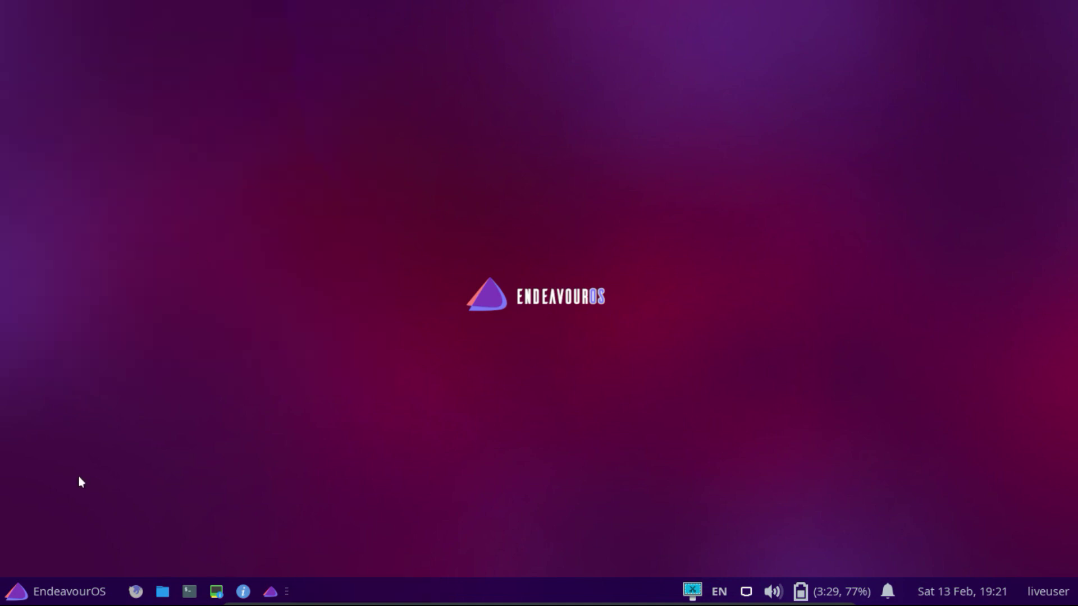
Examine the installed applications in the Accessories, Development and Graphics categories
left_click(70, 592)
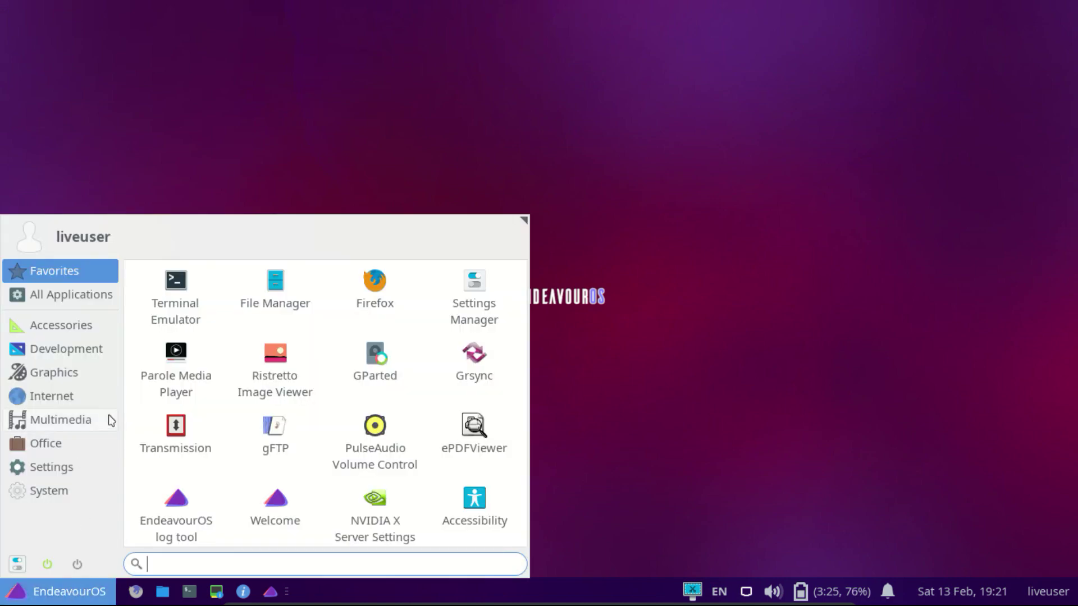
left_click(55, 325)
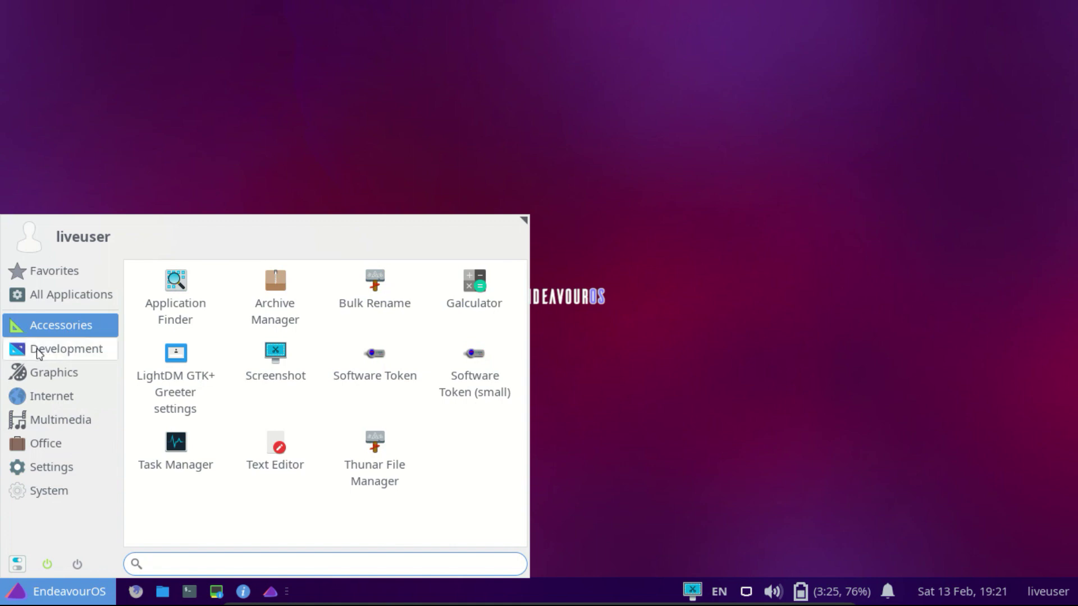
left_click(38, 352)
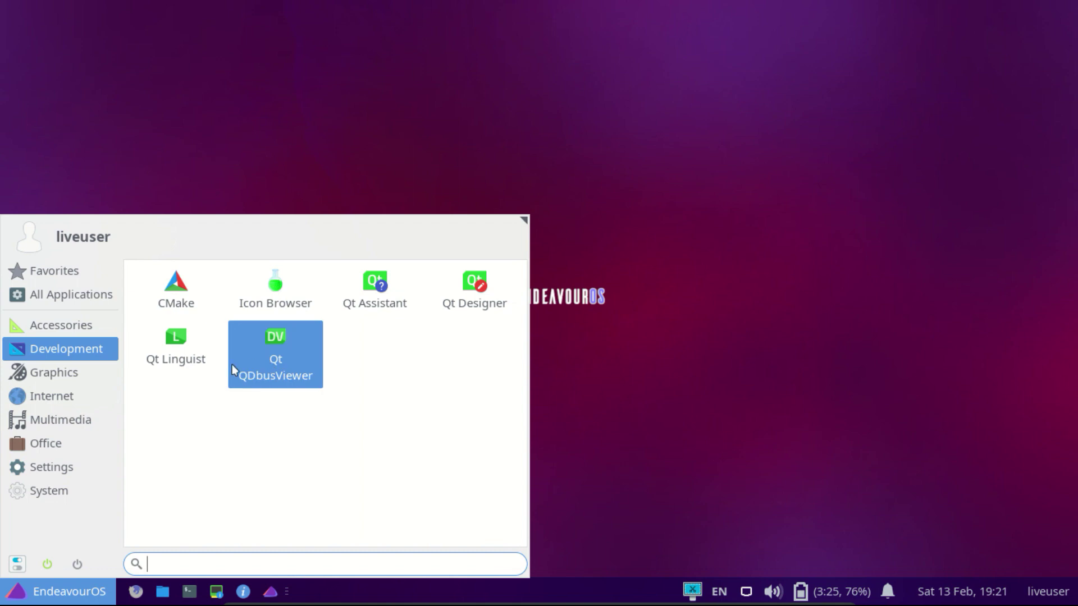
left_click(70, 375)
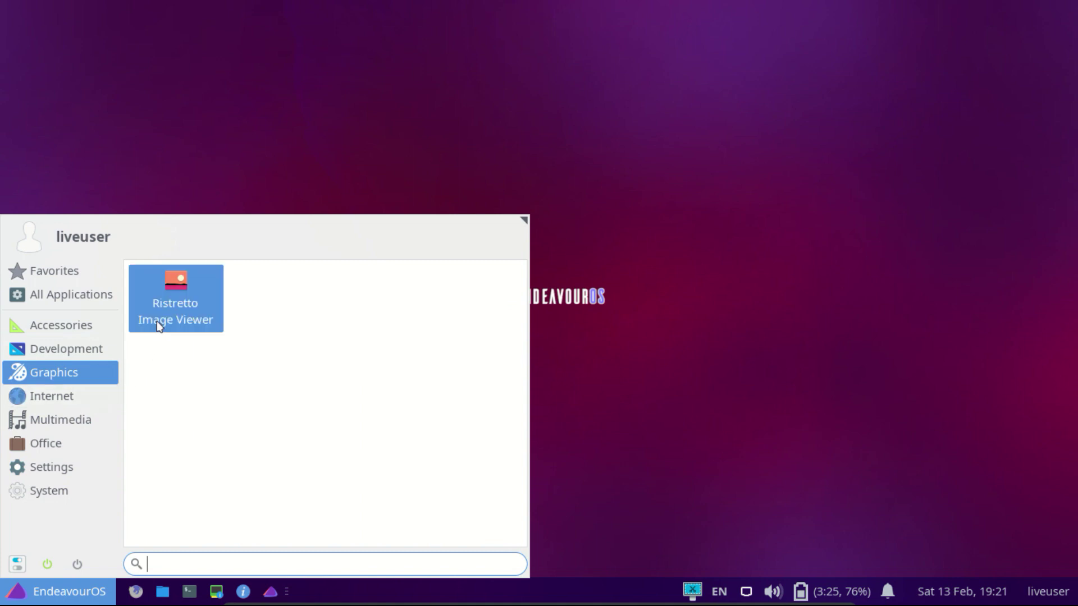
Launch the ELinks text browser from the Internet applications, load google.com.br and close the browser
left_click(57, 393)
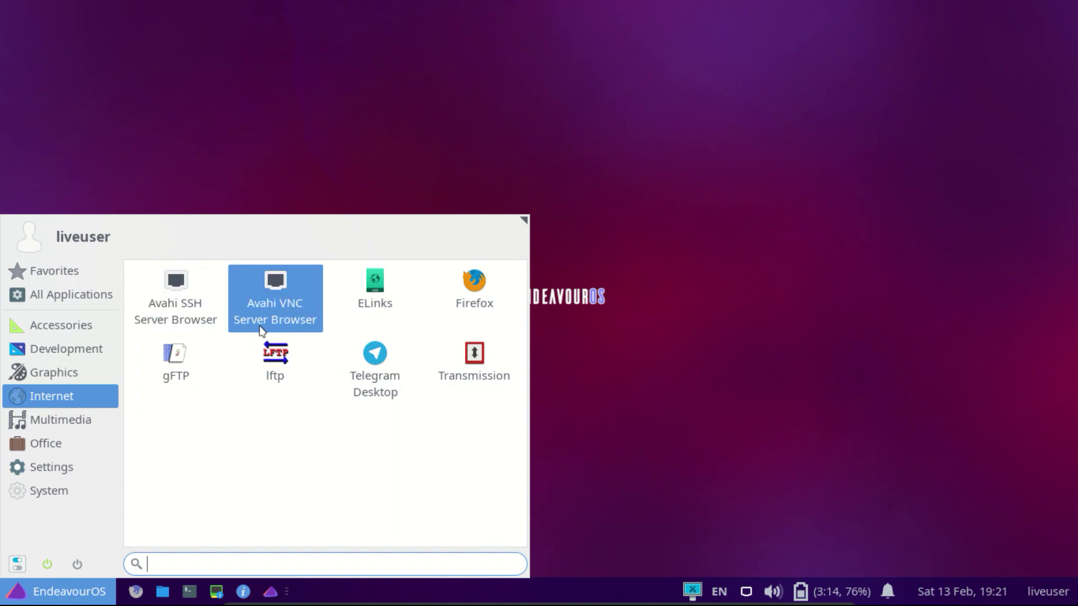
left_click(374, 301)
key("Return")
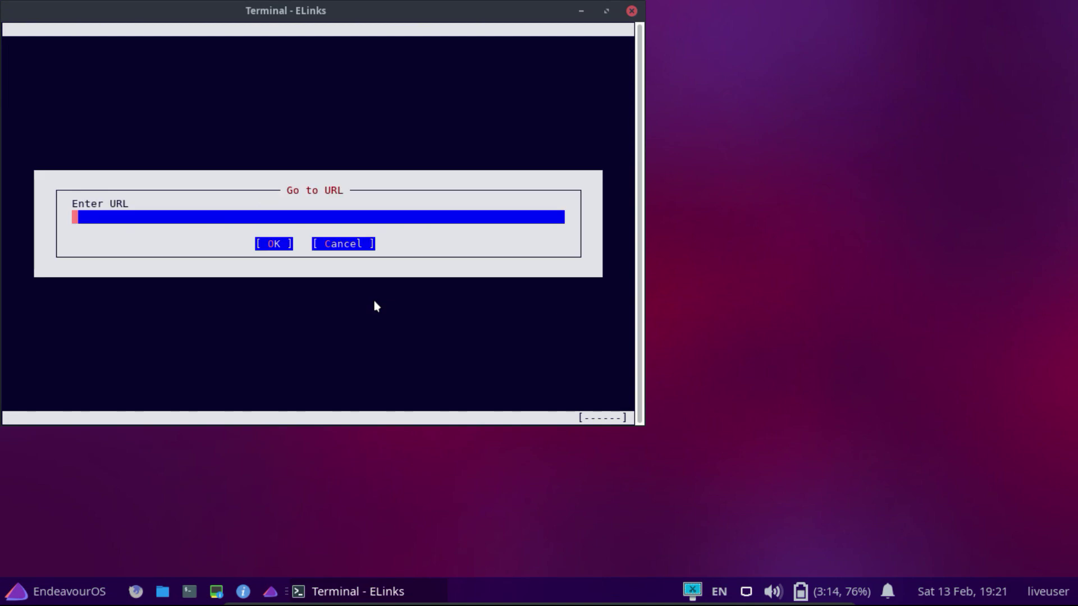
type("google.co")
type("m.np")
key("Return")
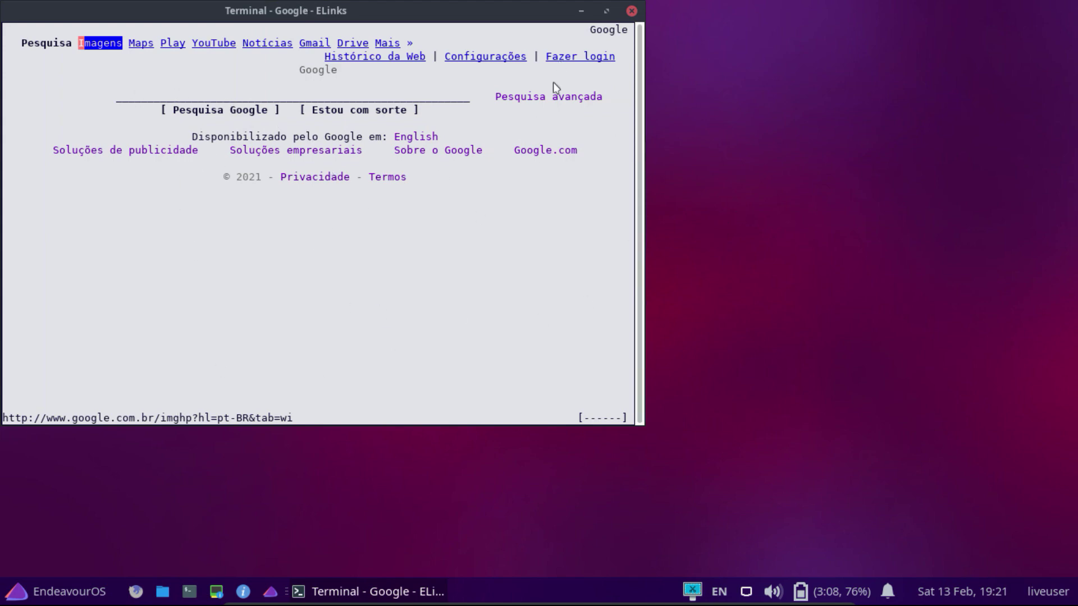
left_click(632, 12)
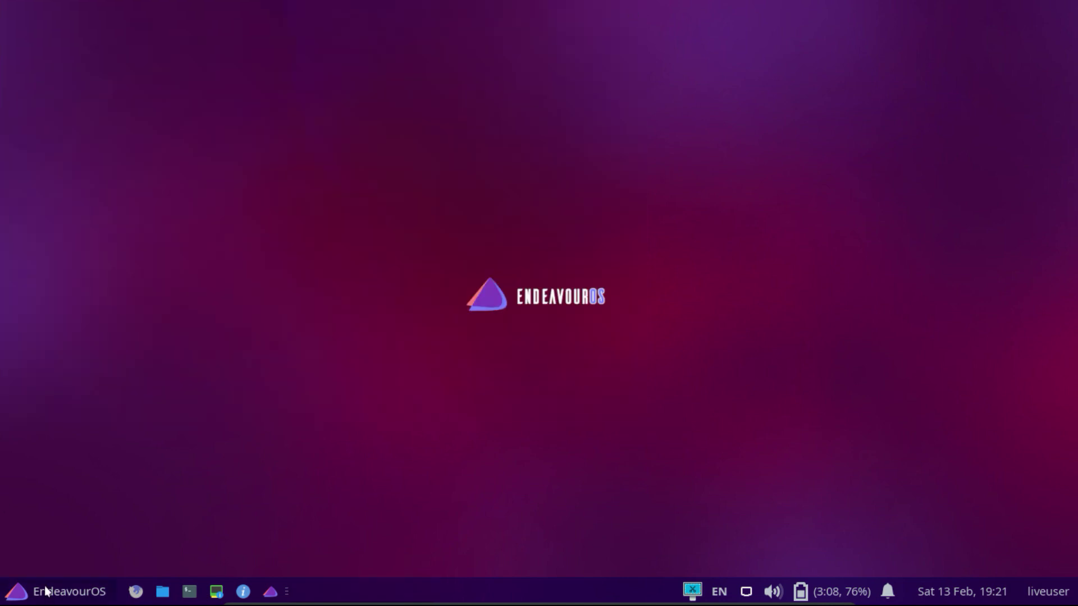
Examine the installed applications in the Graphics, Internet, Multimedia and Office categories
left_click(45, 591)
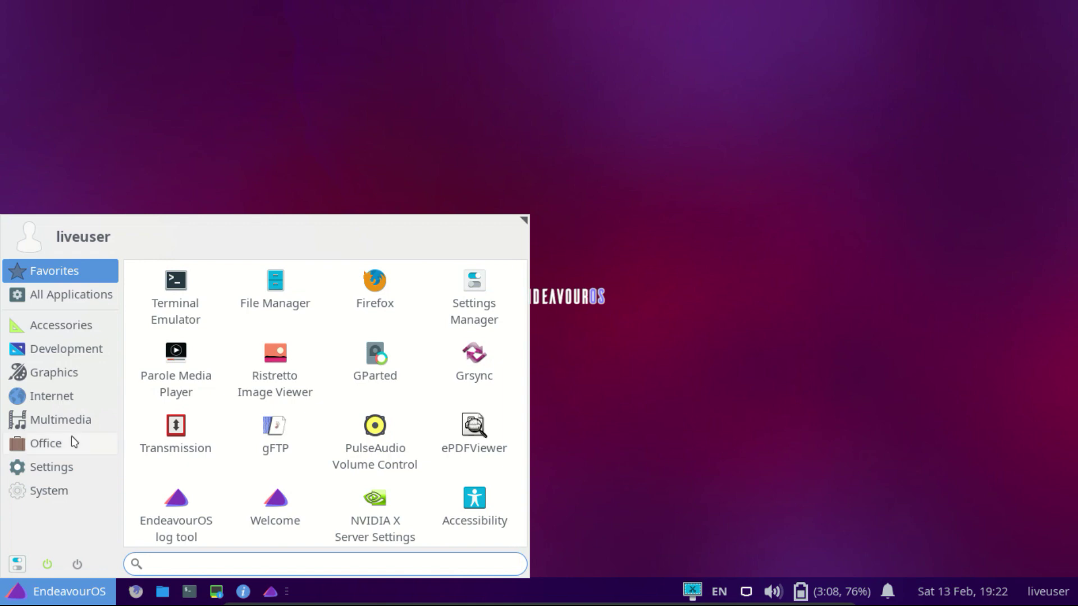
left_click(53, 382)
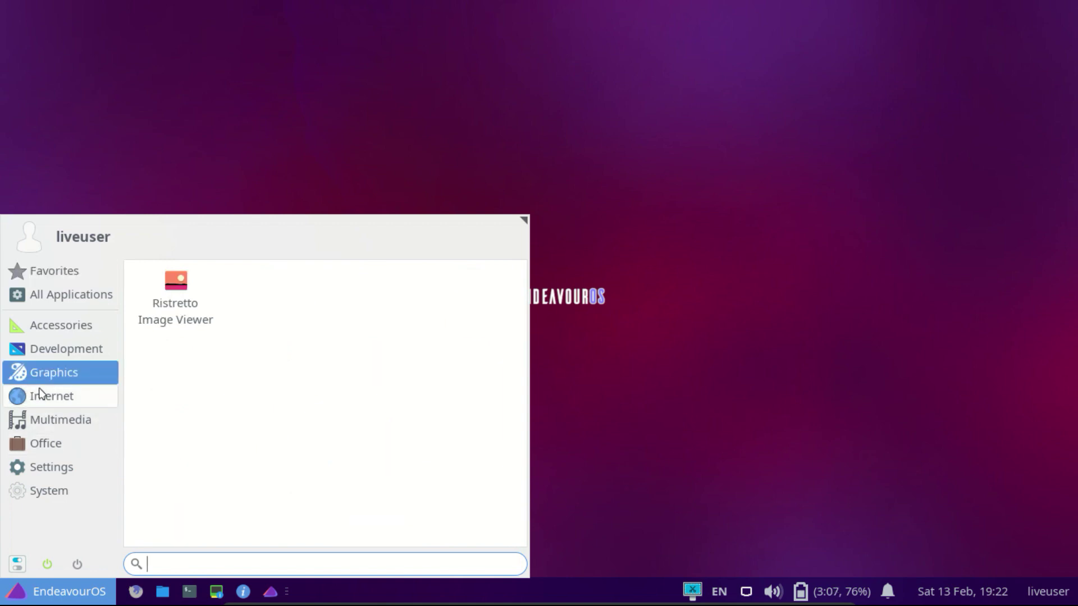
left_click(39, 395)
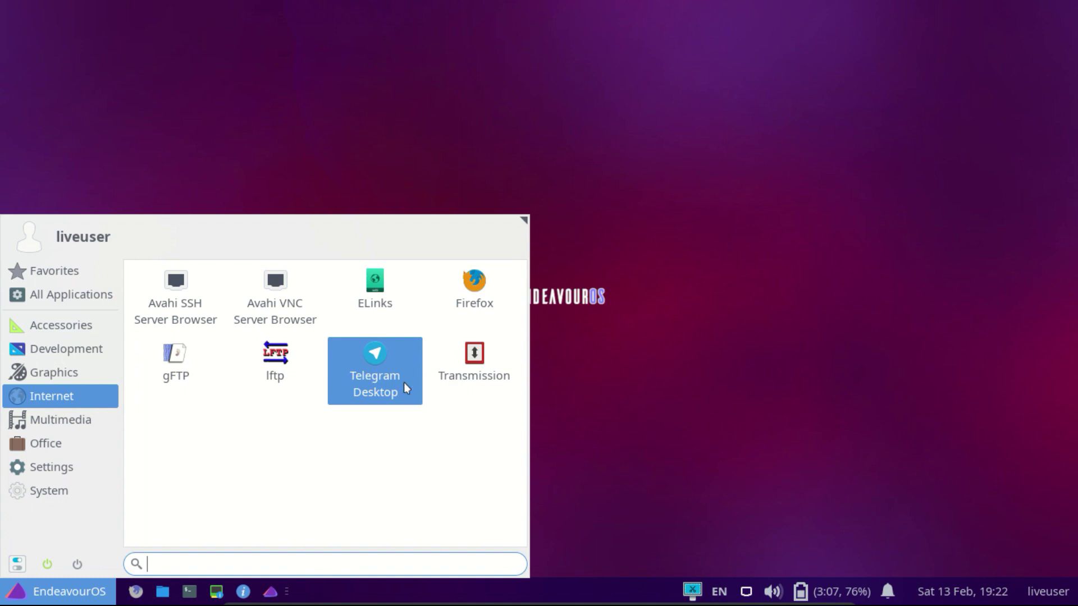
left_click(73, 414)
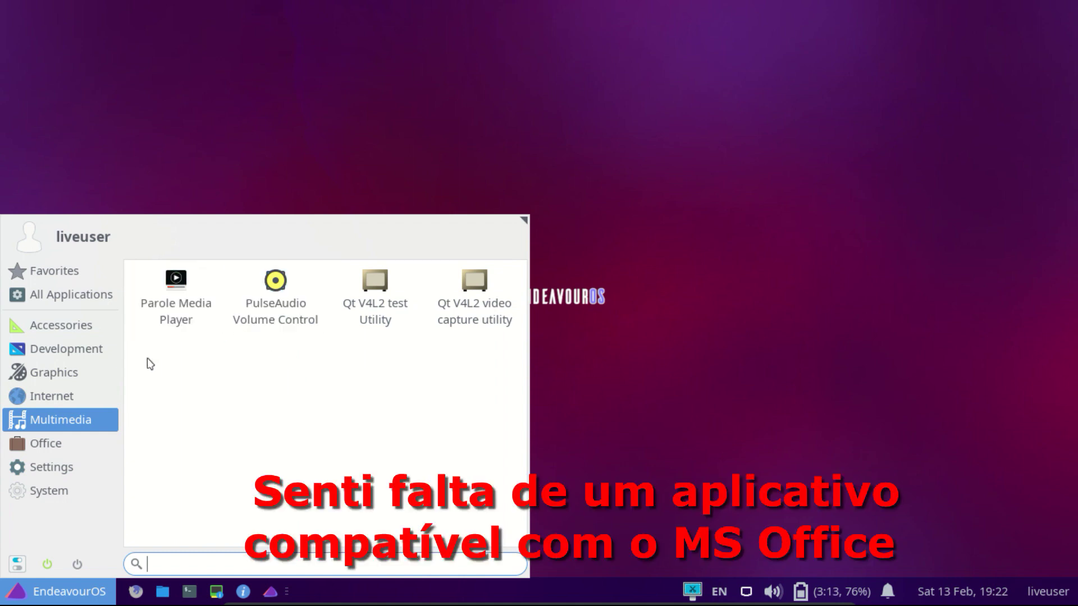
left_click(79, 441)
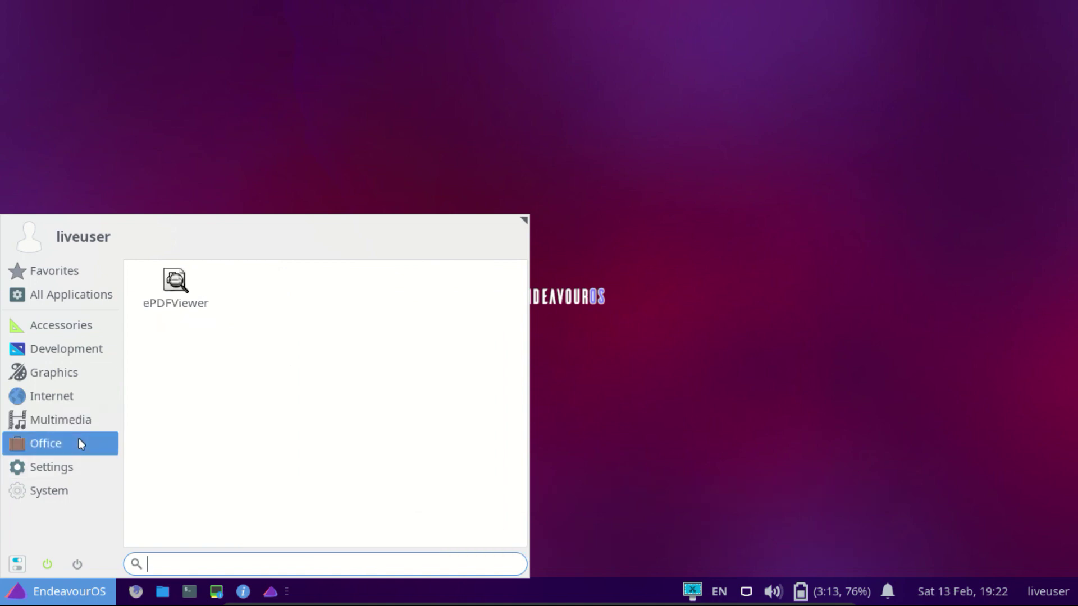
Examine the tools in the Settings category of the installed applications
left_click(51, 467)
scroll(180, 474, "down", 4)
scroll(180, 475, "down", 1)
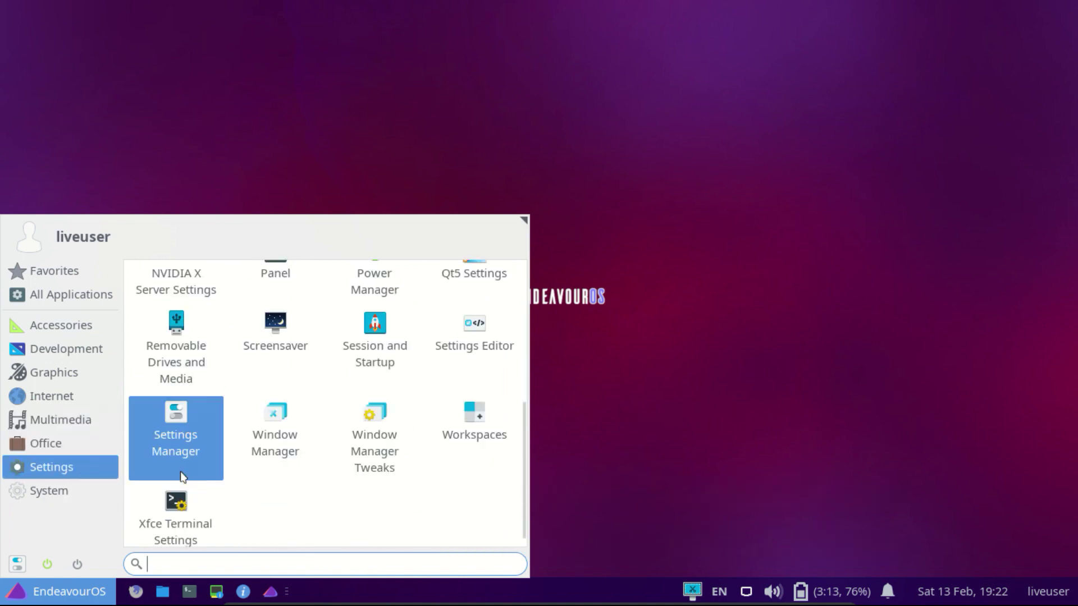
scroll(180, 472, "up", 1)
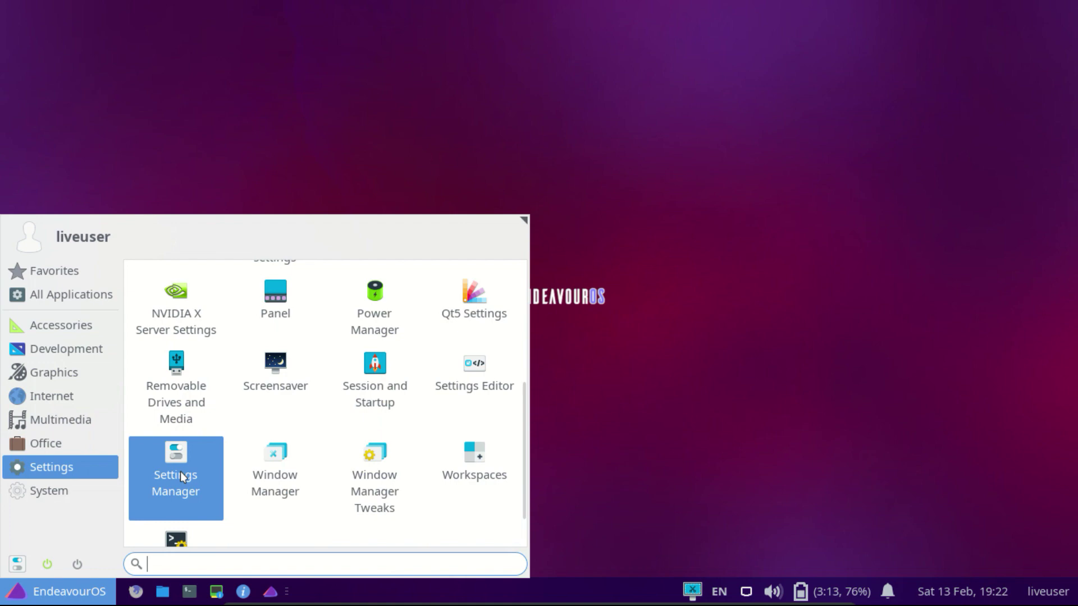
scroll(180, 472, "down", 1)
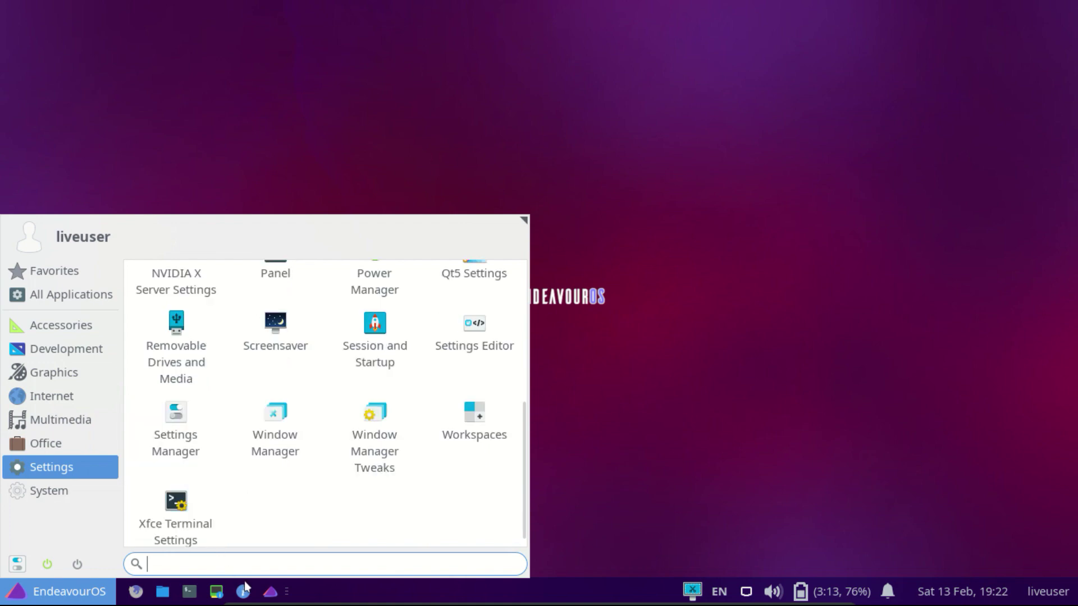
scroll(234, 454, "up", 4)
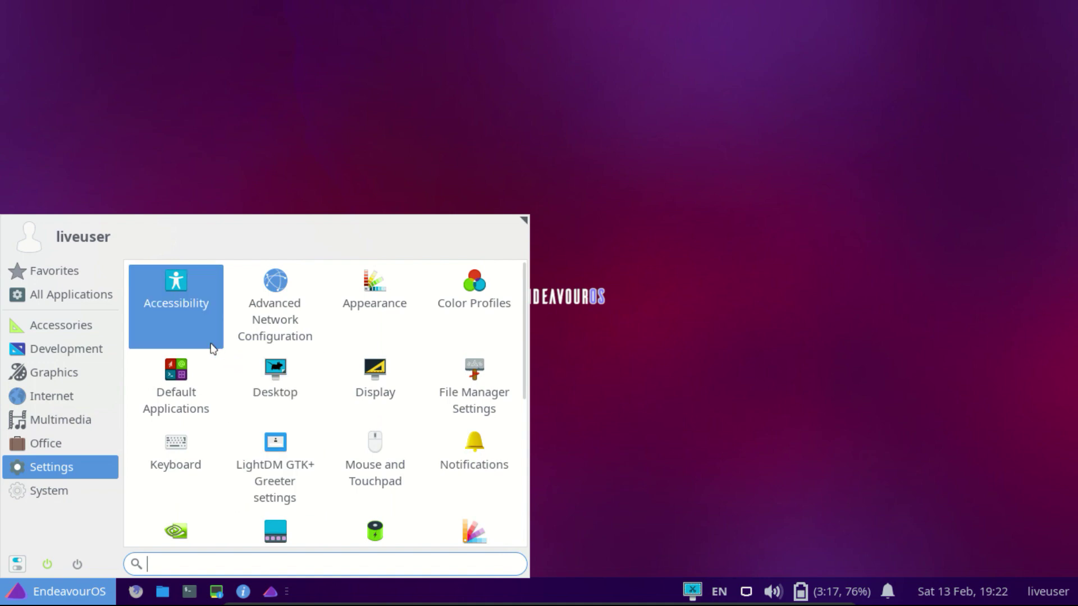
scroll(272, 471, "down", 2)
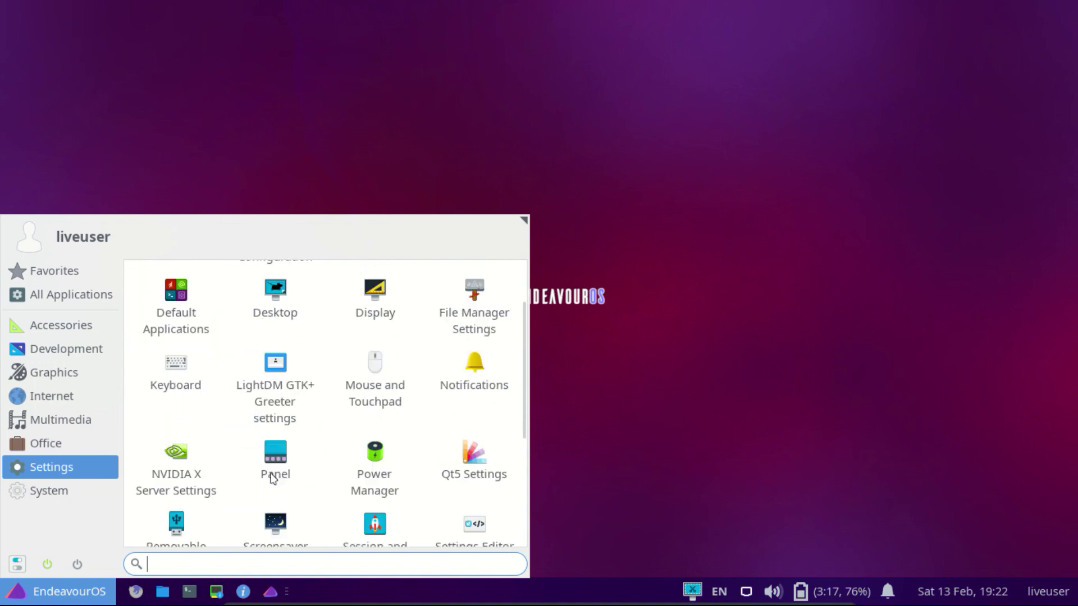
Search the installed applications for "xfce", look through the matches and close the search
type("xfce")
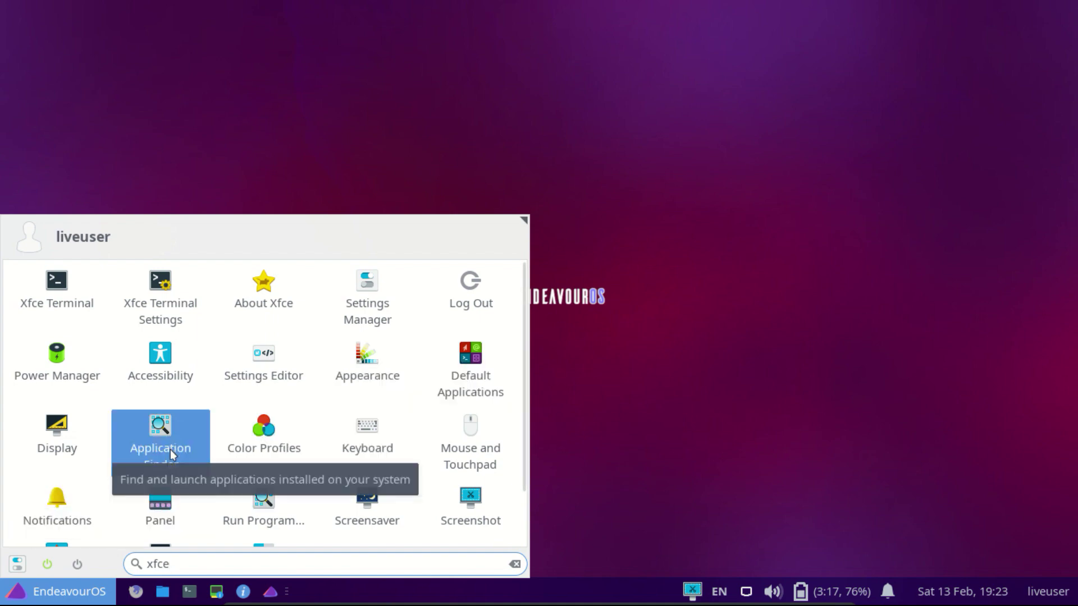
scroll(170, 450, "down", 1)
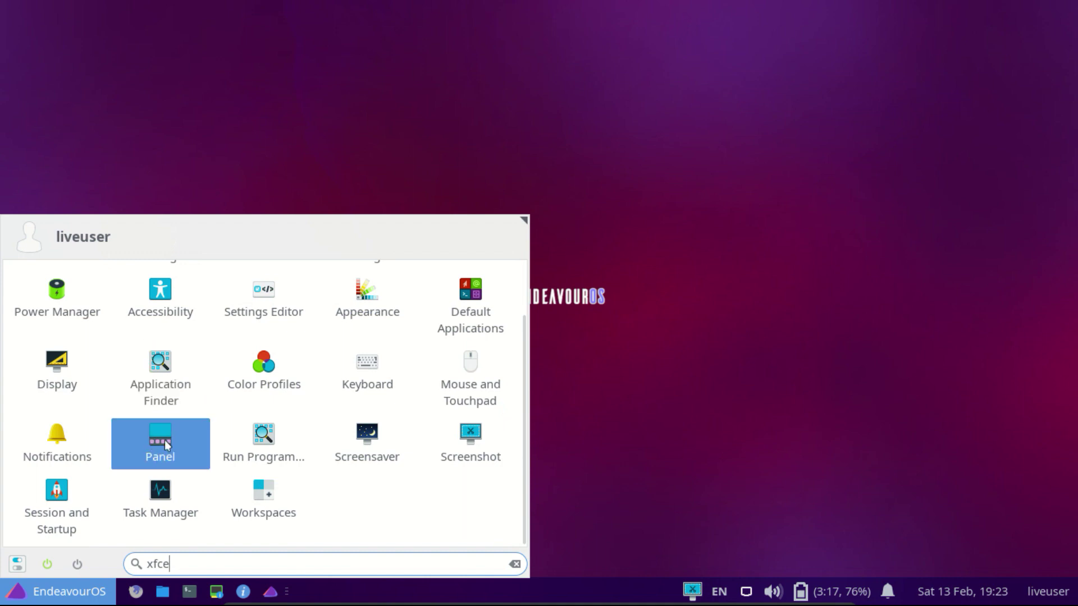
key("Escape")
Examine the installed applications in the System category
left_click(92, 590)
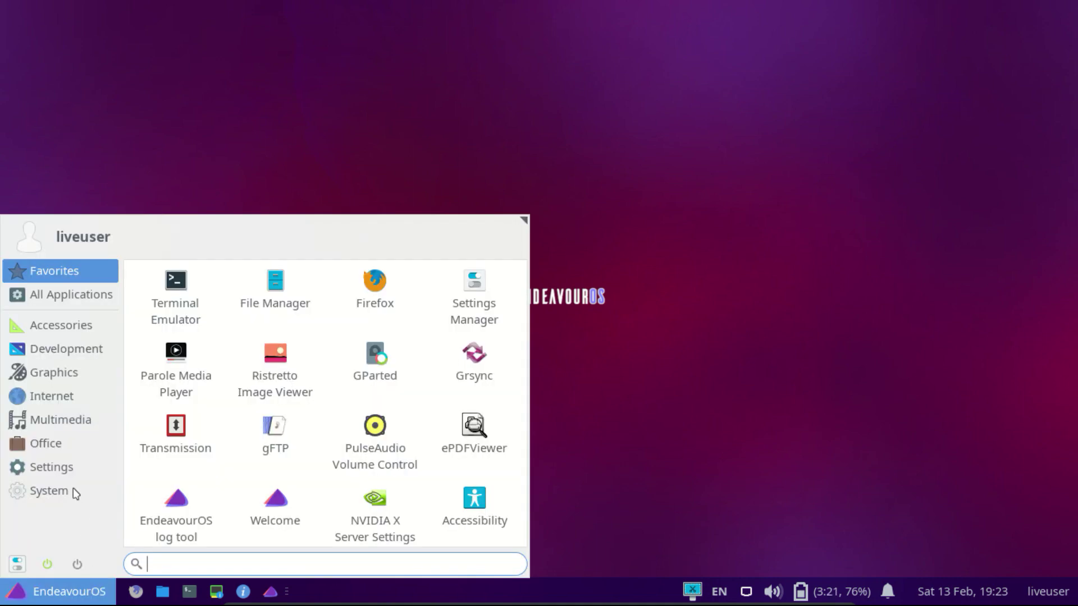
left_click(51, 476)
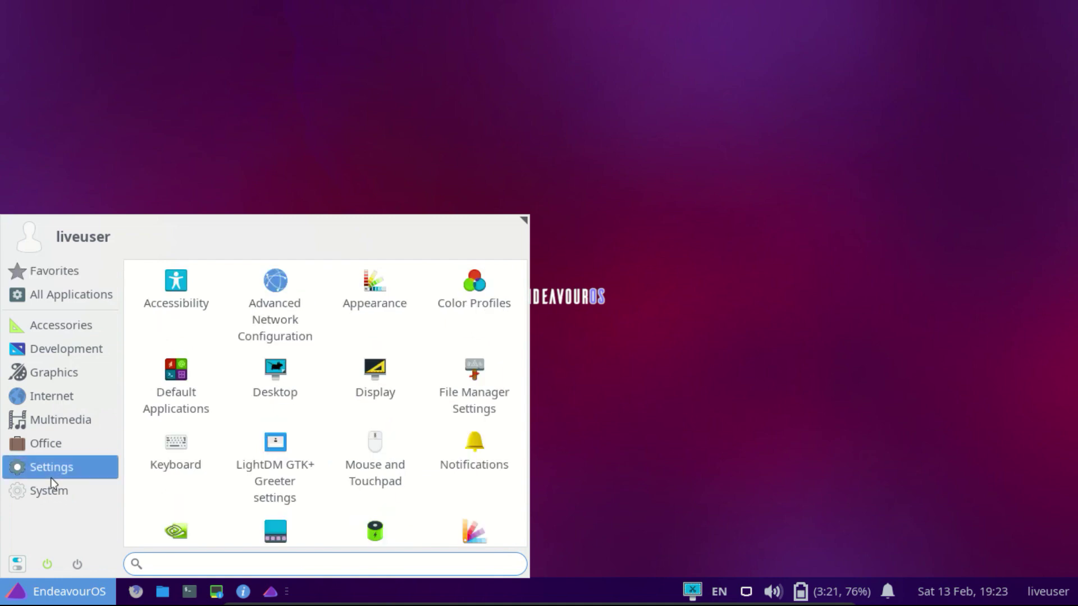
left_click(50, 499)
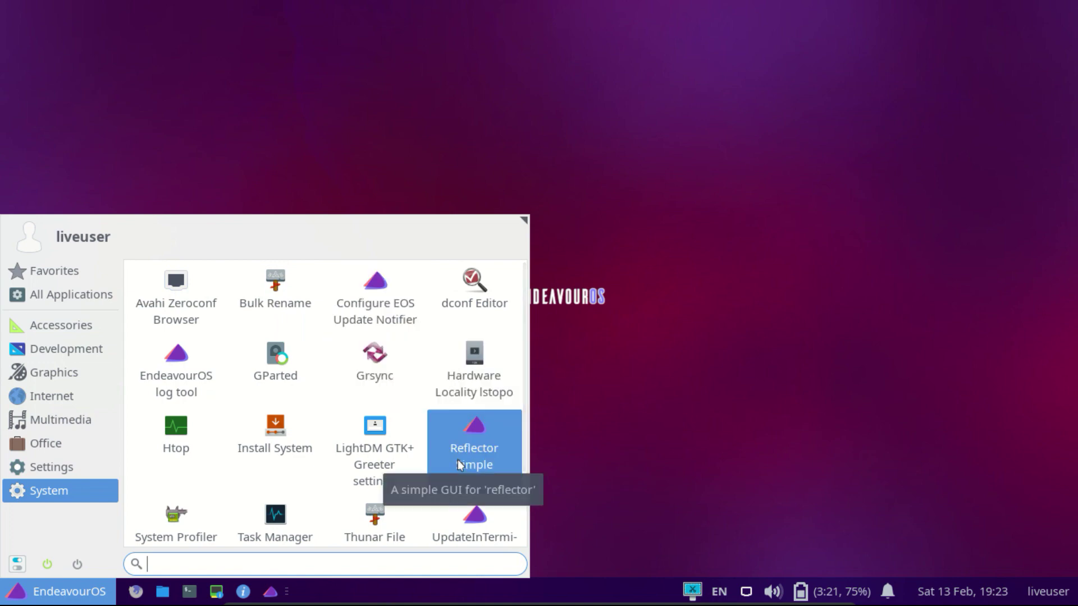
scroll(457, 459, "down", 3)
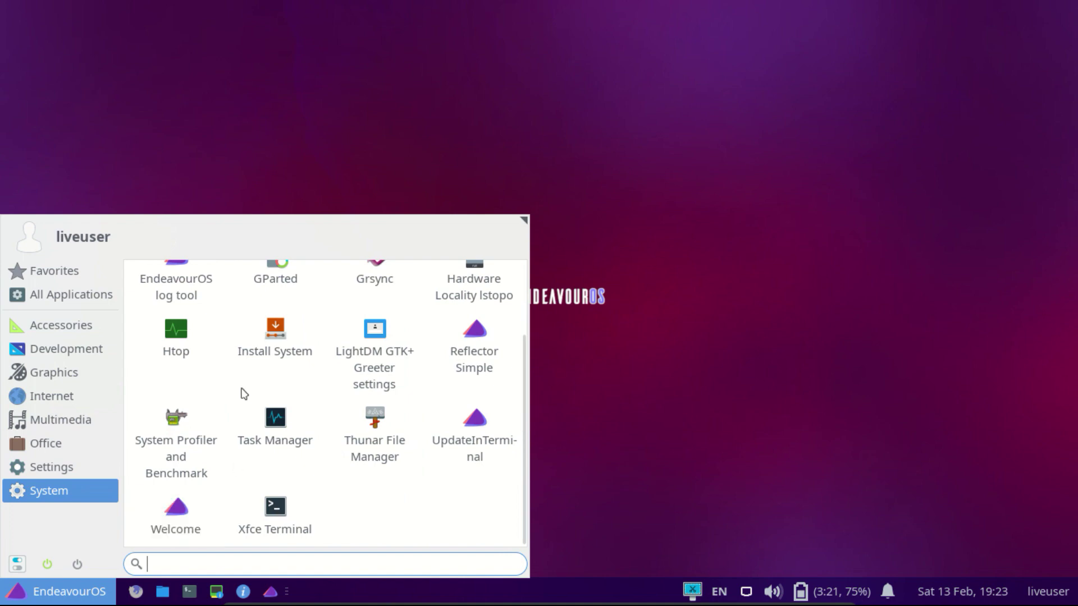
scroll(317, 353, "up", 1)
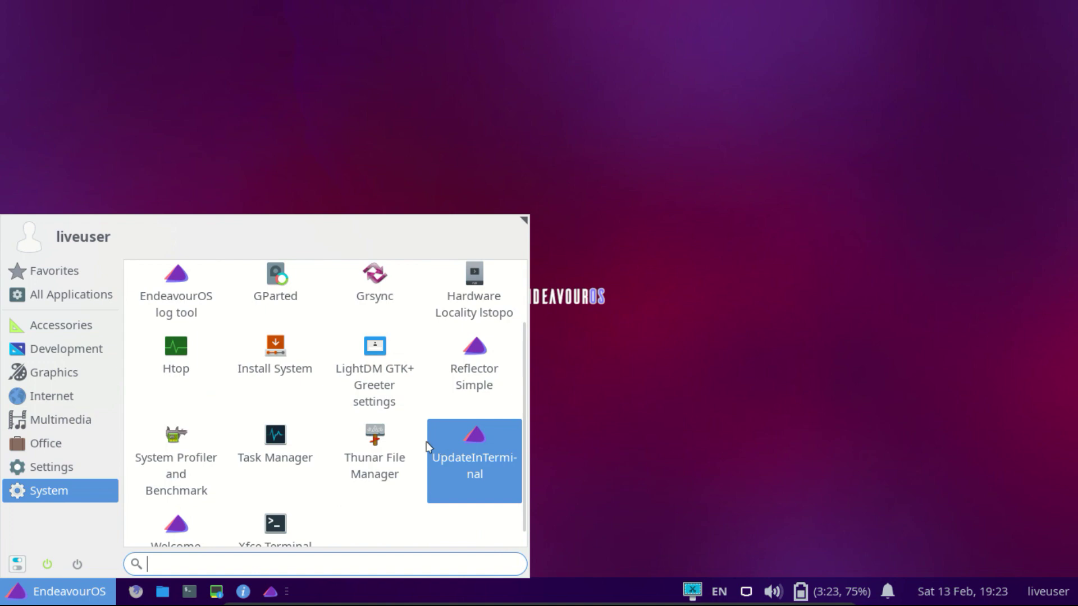
Search the applications for "soft", launch Reflector Simple, and generate and save the Brazil https mirror list to /etc/pacman.d/mirrorlist
type("soft")
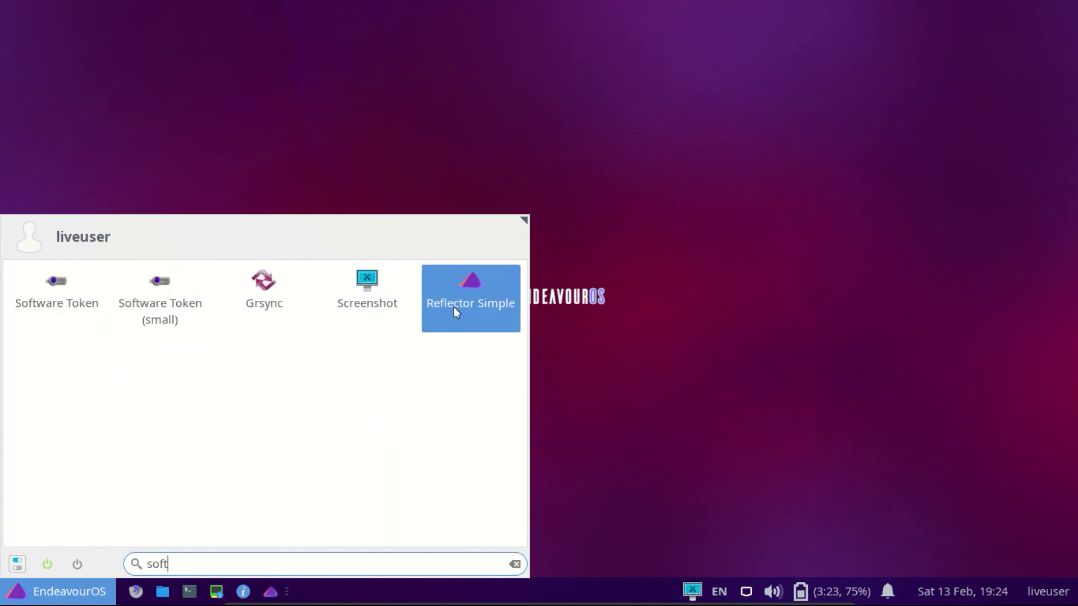
left_click(453, 307)
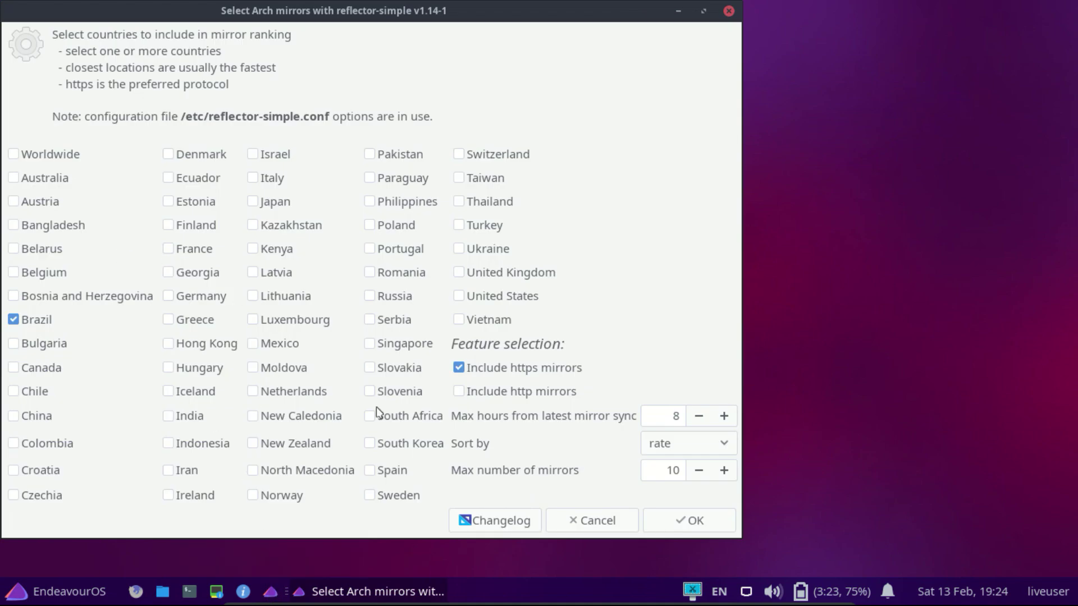
left_click(695, 522)
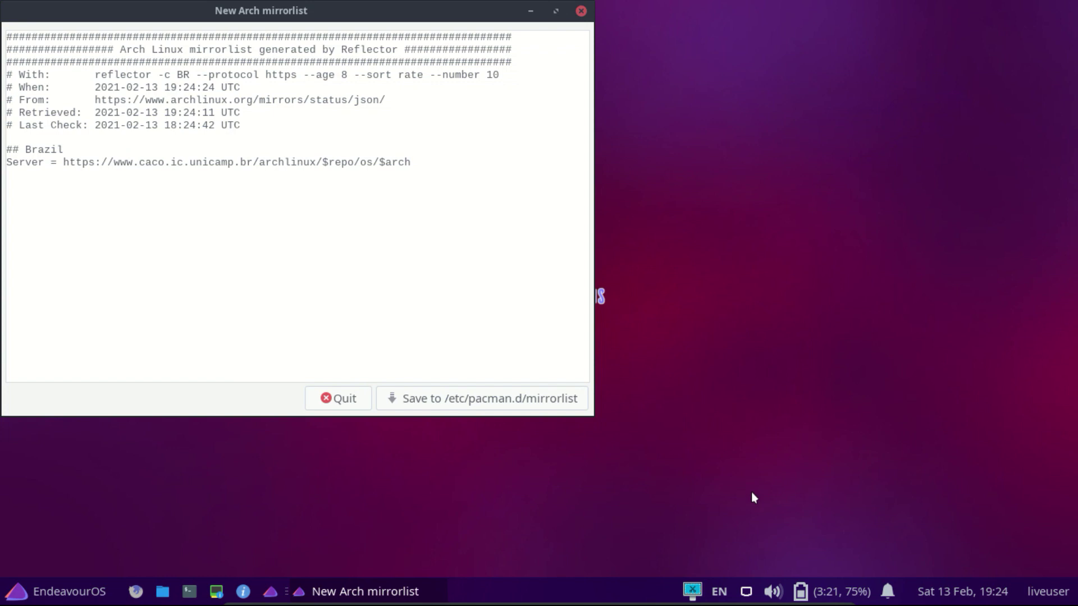
left_click(523, 399)
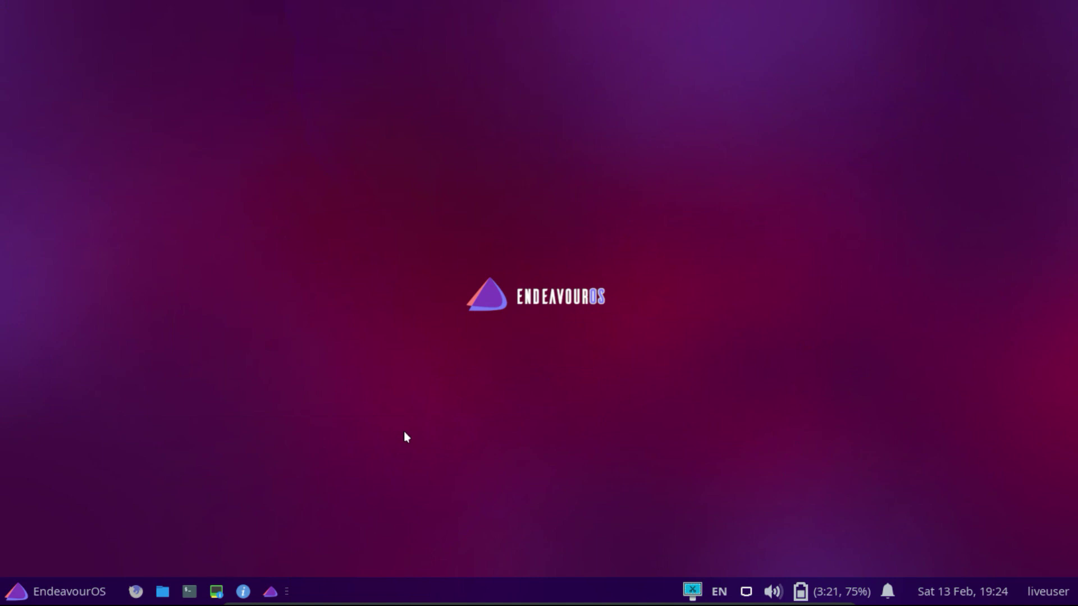
Open the file manager, check its version in the About information, and close it
left_click(161, 597)
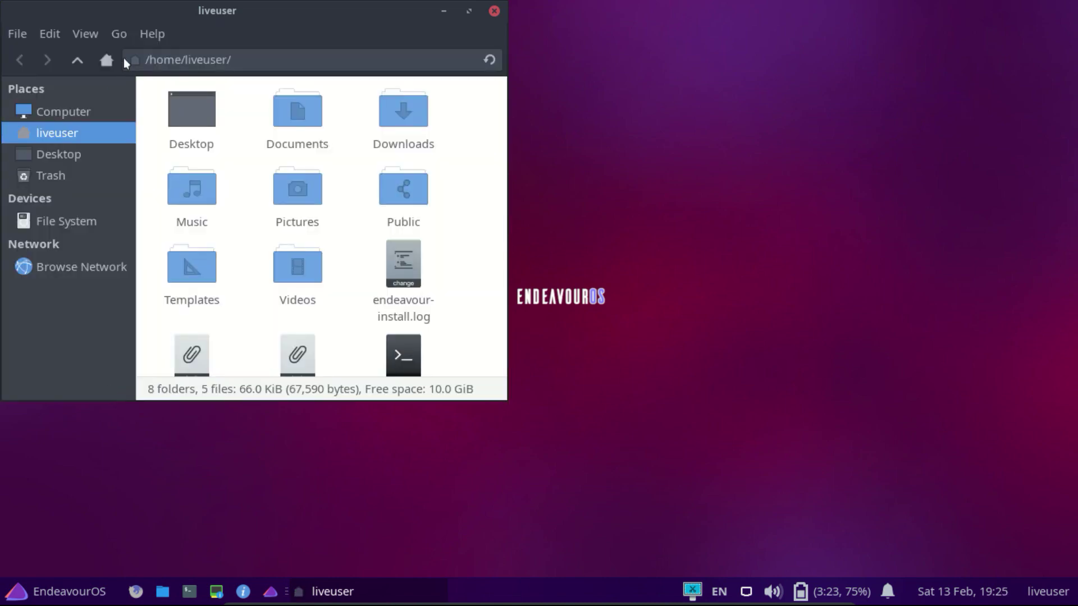
left_click(144, 35)
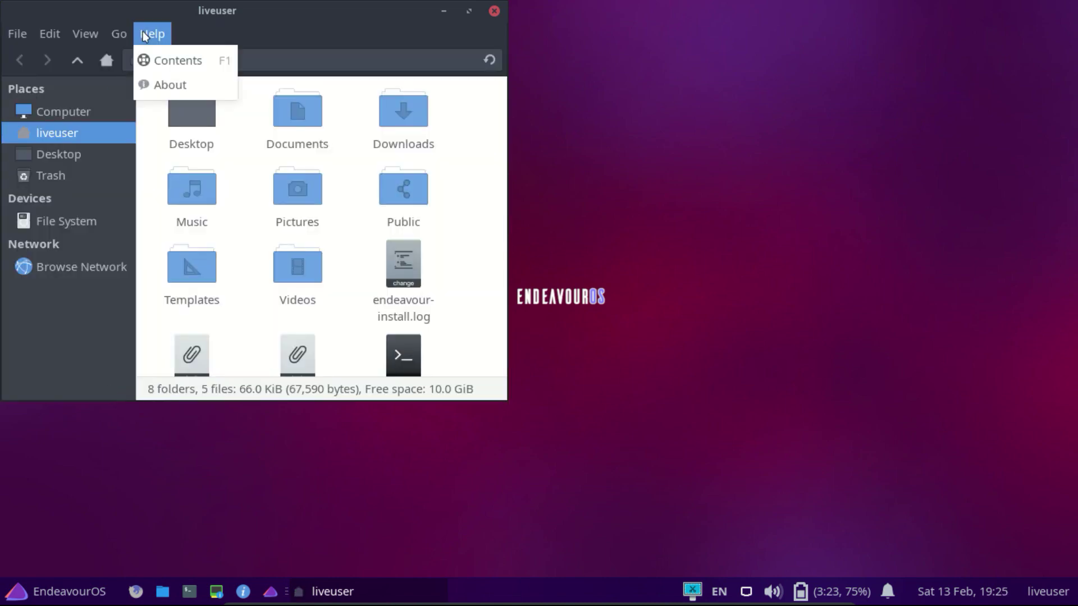
left_click(152, 84)
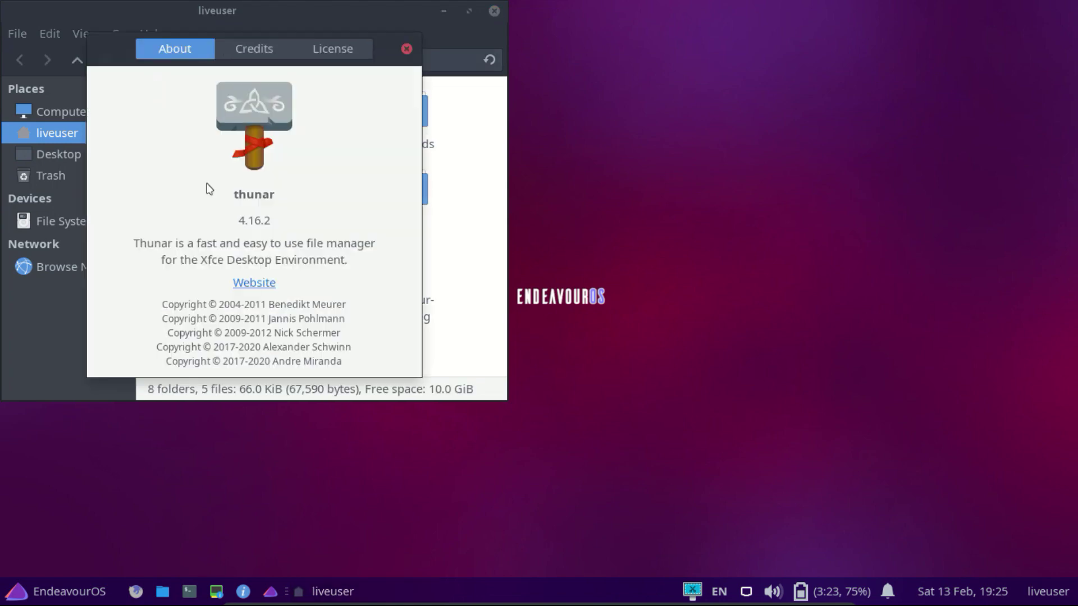
double_click(243, 221)
left_click(407, 46)
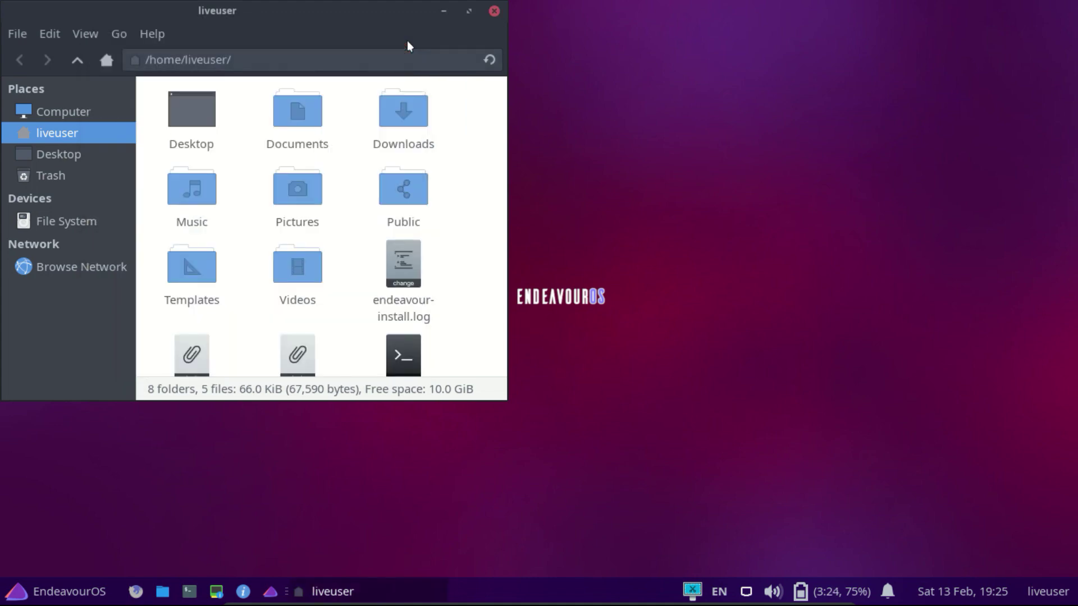
left_click(494, 12)
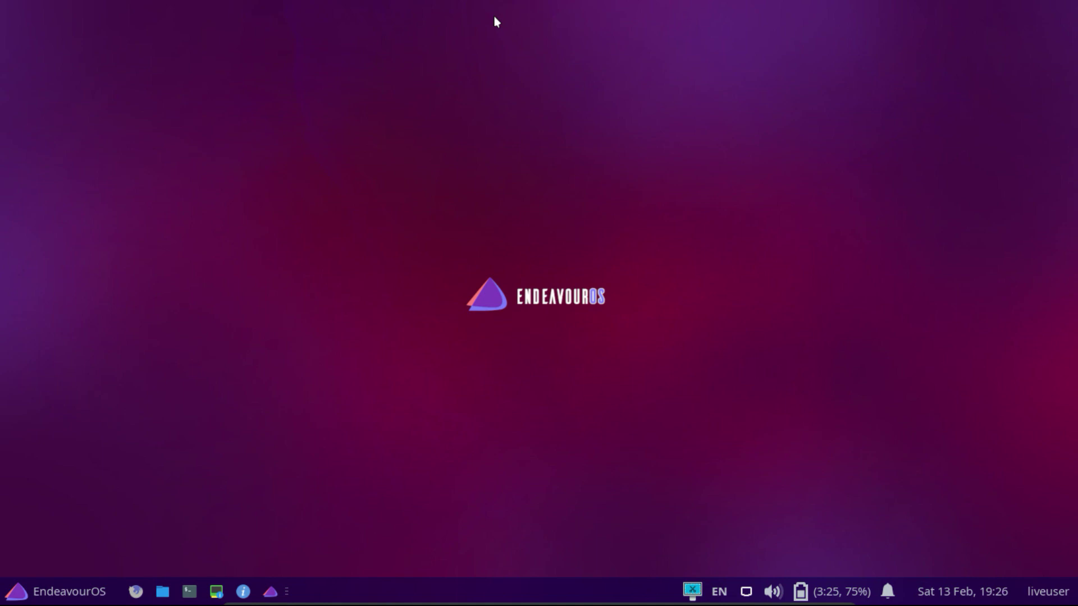
Open the Xfce Terminal and list the package completions for sudo pacman -S p
left_click(191, 592)
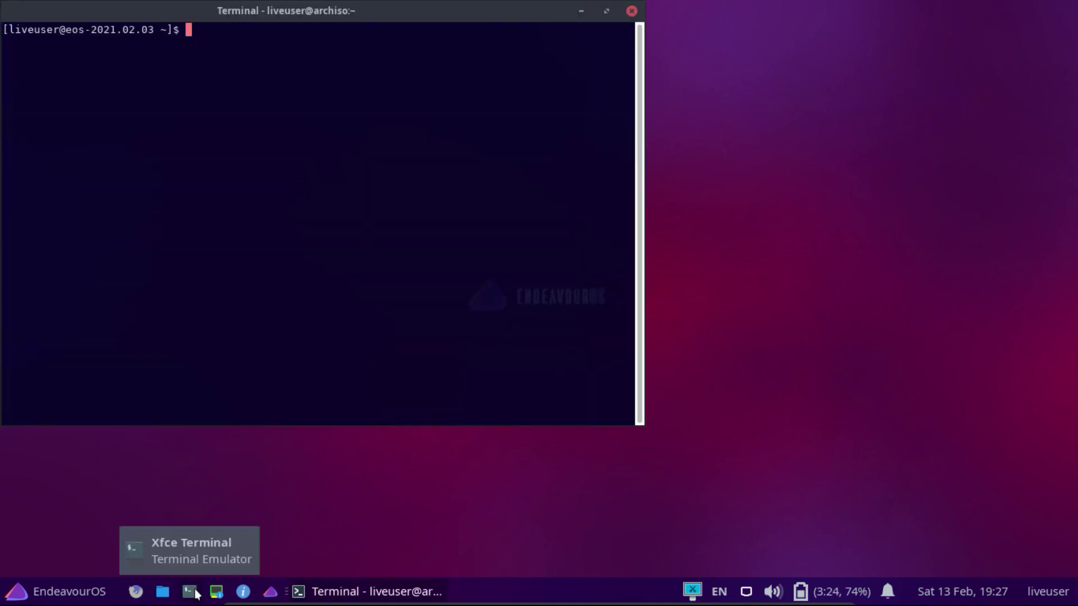
type("sudo pacman -S p")
key("Tab")
key("Tab")
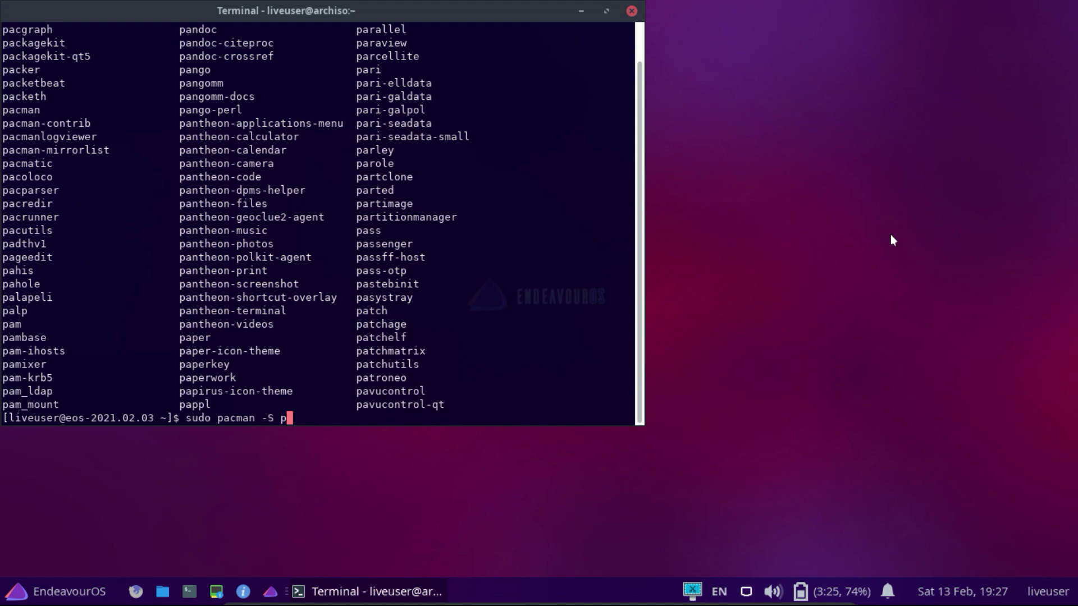
List the package completions for "mouse", run sudo pacman -S mousepad and decline the installation
key("BackSpace")
type("mouse")
key("Tab")
key("Tab")
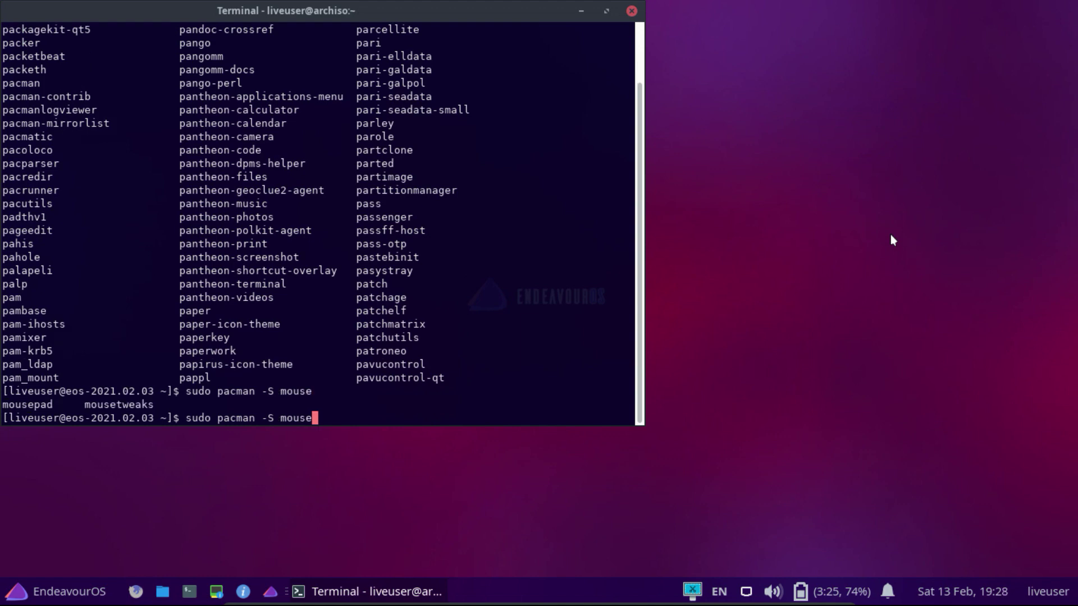
type("pad")
key("Return")
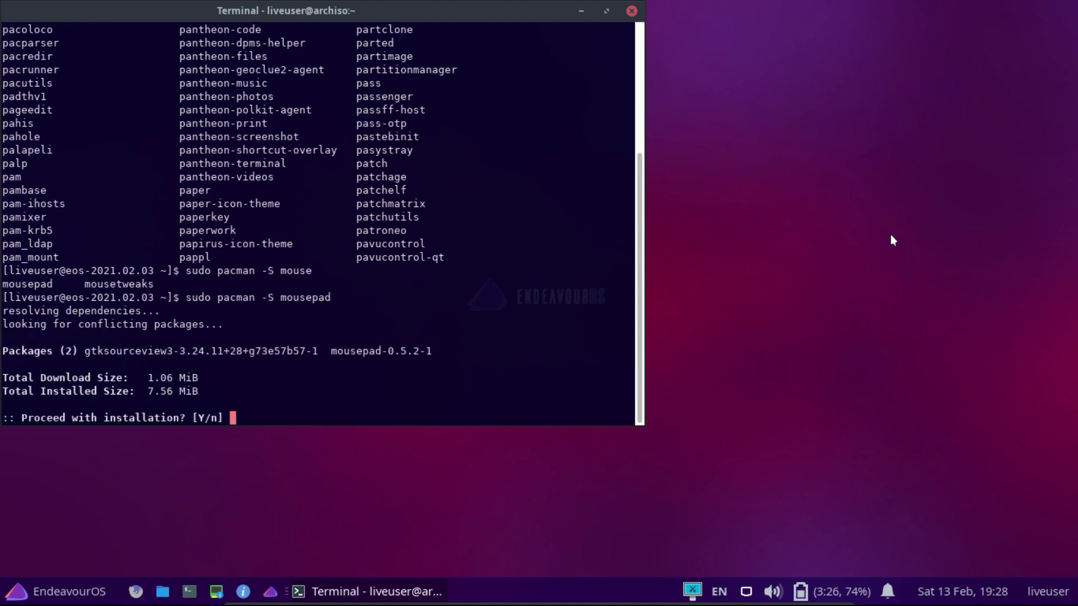
type("n")
key("Return")
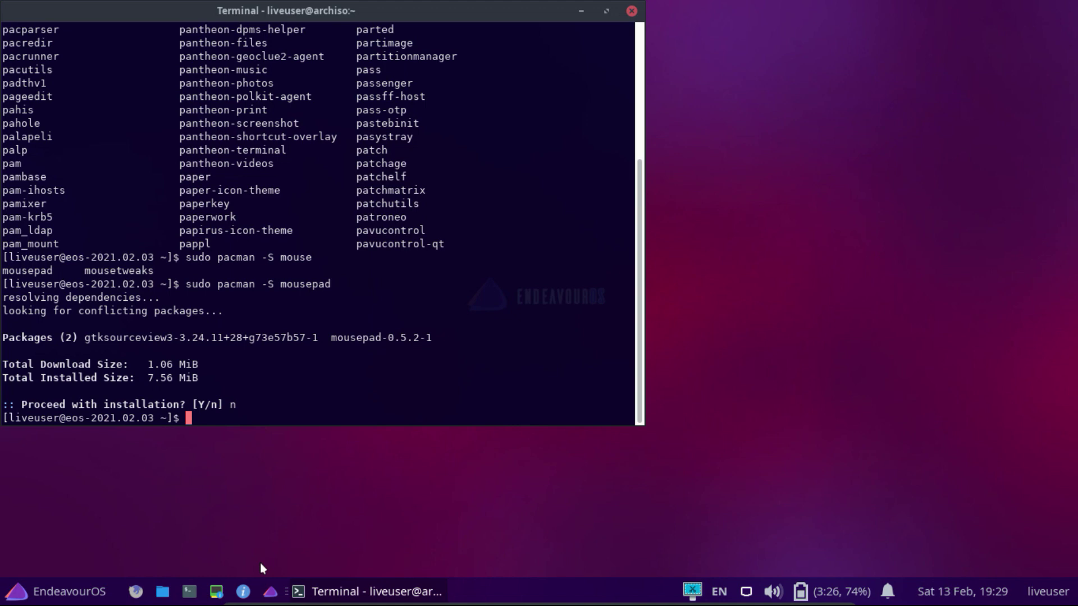
Try to launch Welcome from the favorite applications and close the terminal
left_click(34, 590)
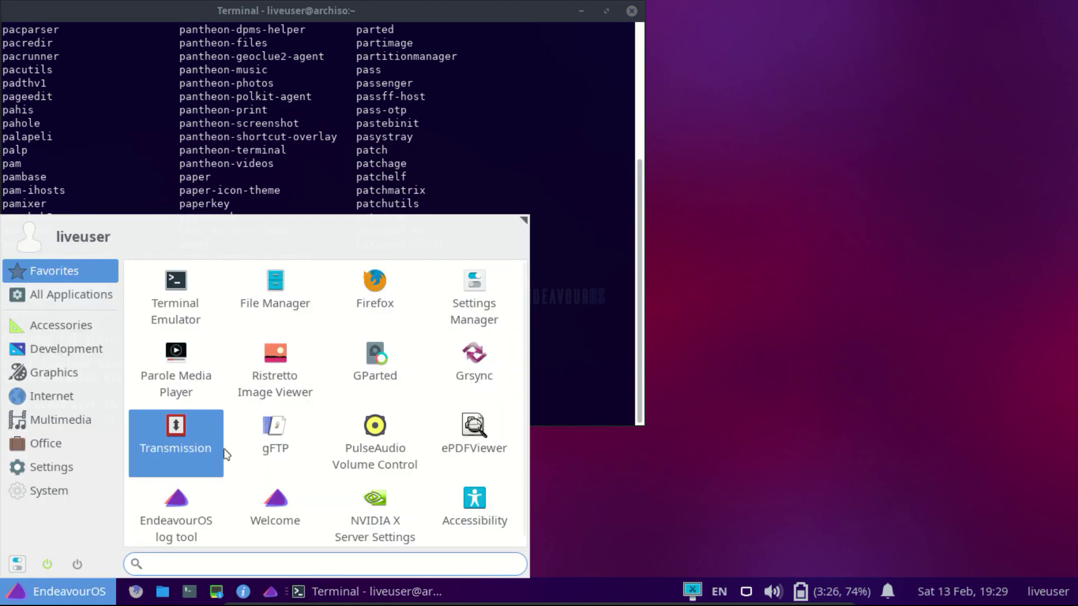
scroll(248, 423, "down", 1)
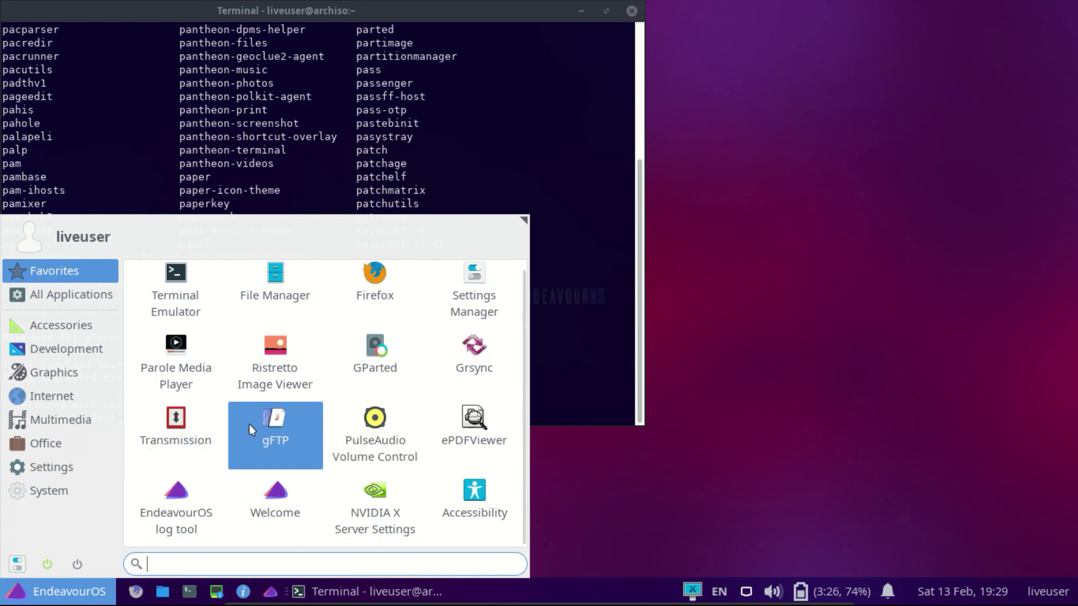
left_click(286, 505)
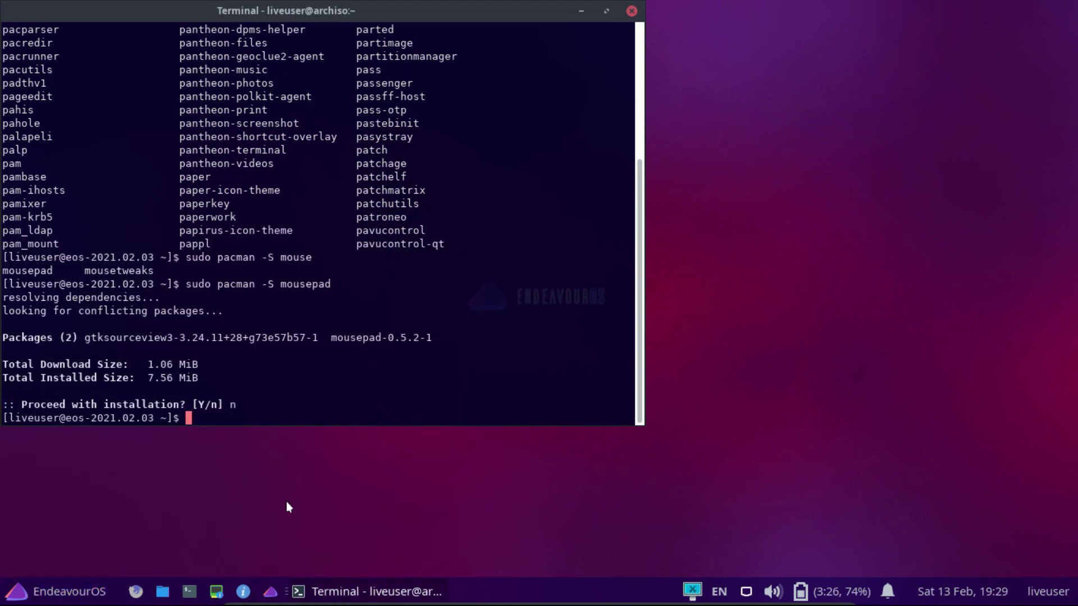
left_click(631, 10)
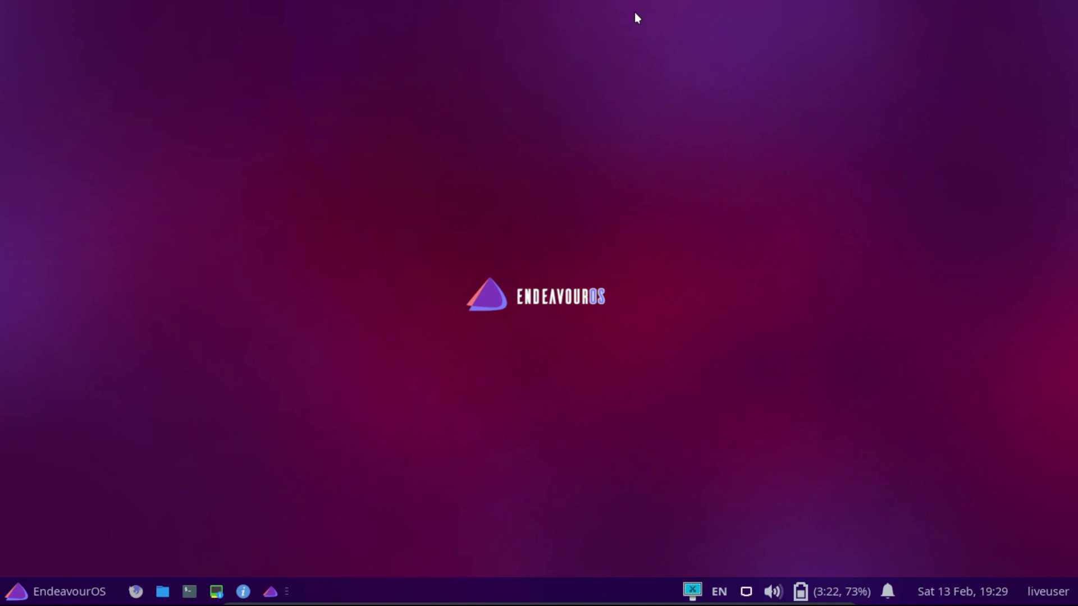
Open the list of favorite applications
left_click(51, 587)
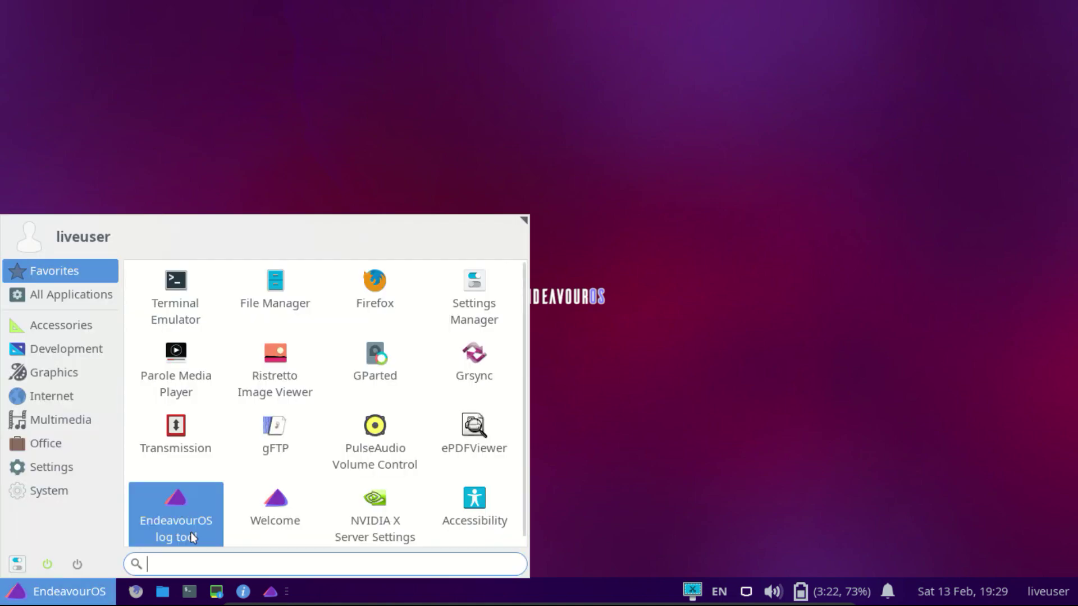